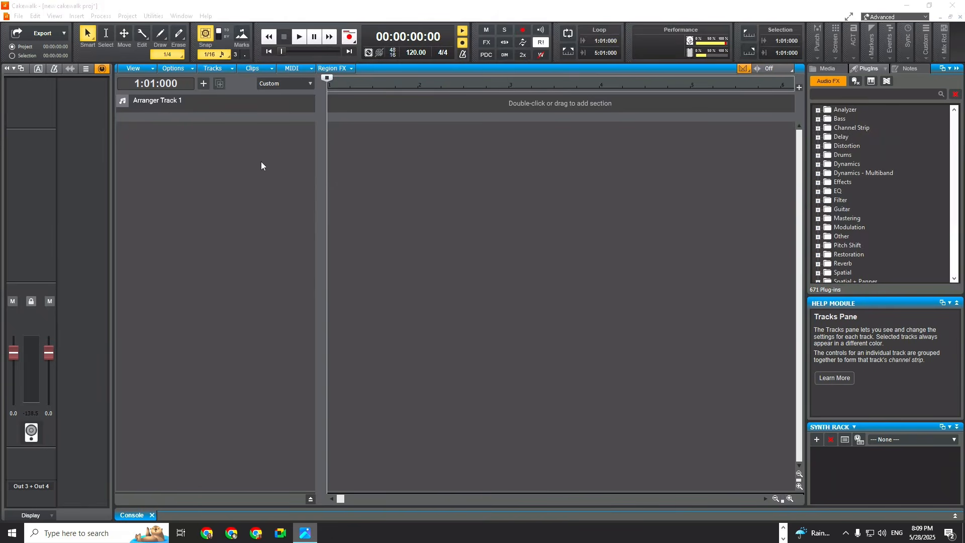
Insert one instrument track using SI-Electric Piano with Omni input.
left_click(162, 167)
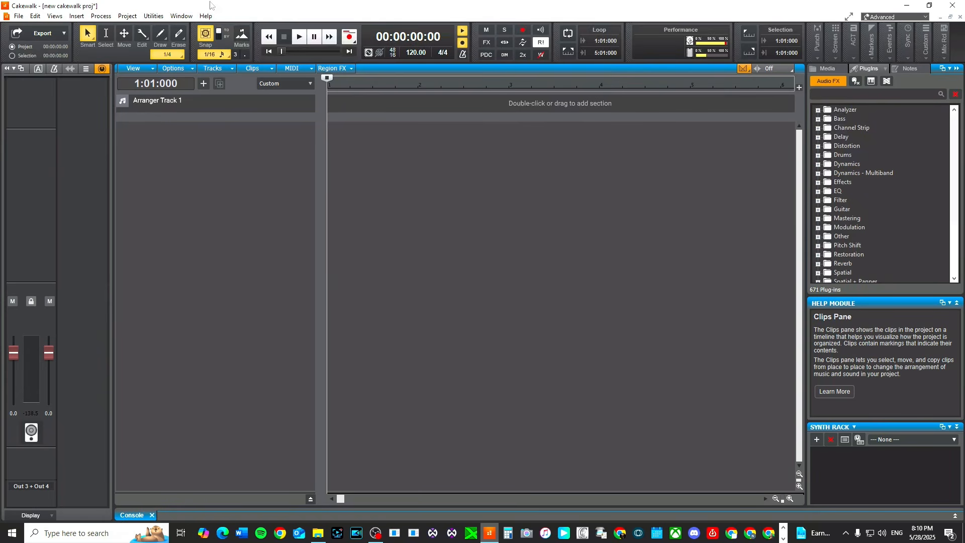
right_click(168, 135)
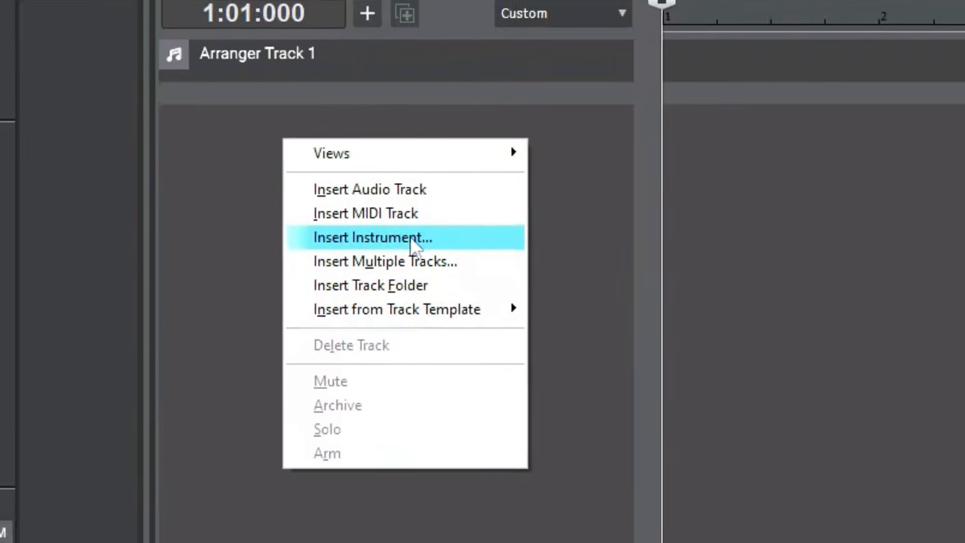
left_click(396, 183)
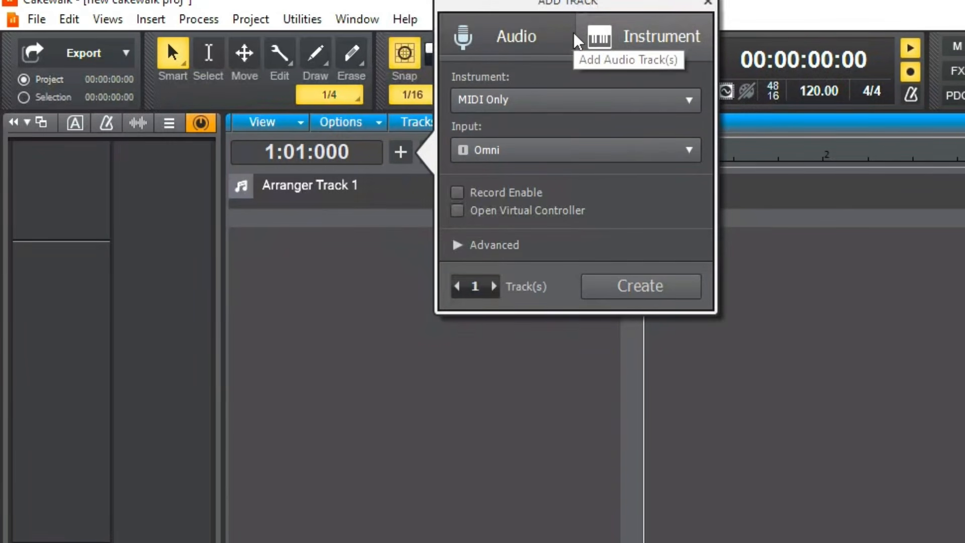
left_click(662, 95)
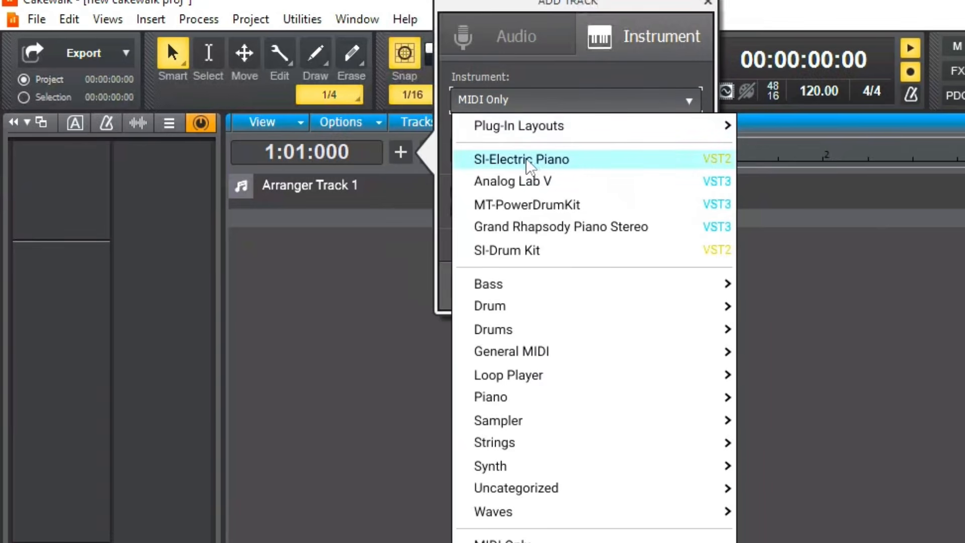
left_click(588, 159)
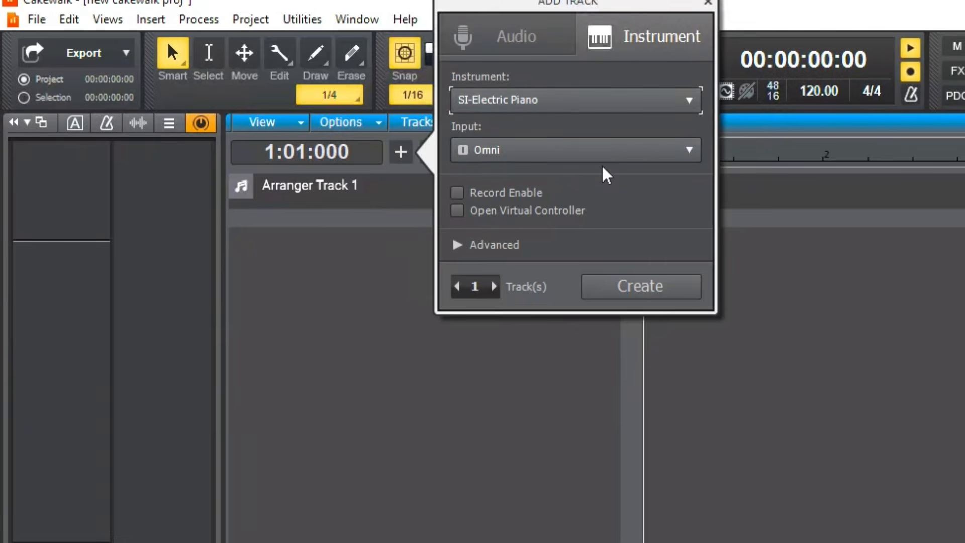
left_click(487, 146)
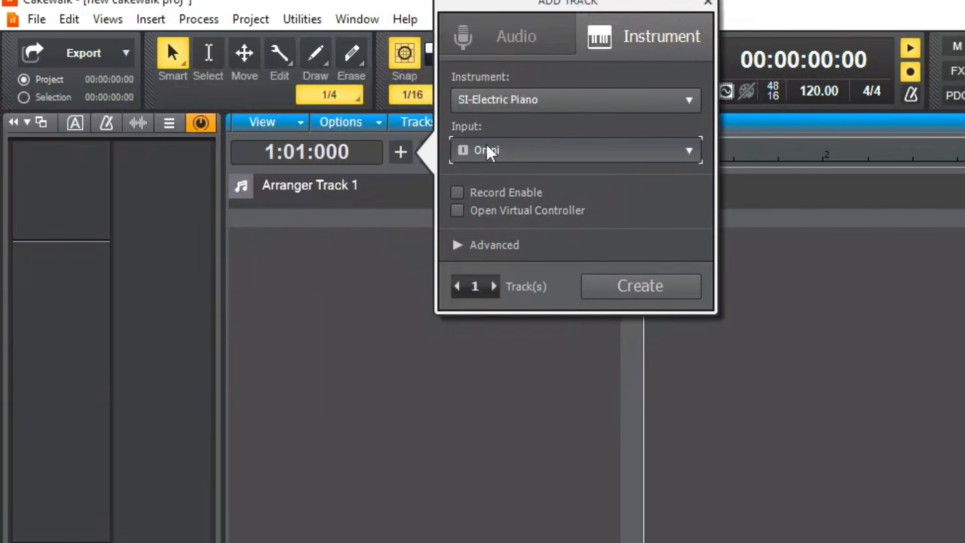
left_click(487, 146)
mouse_move(637, 224)
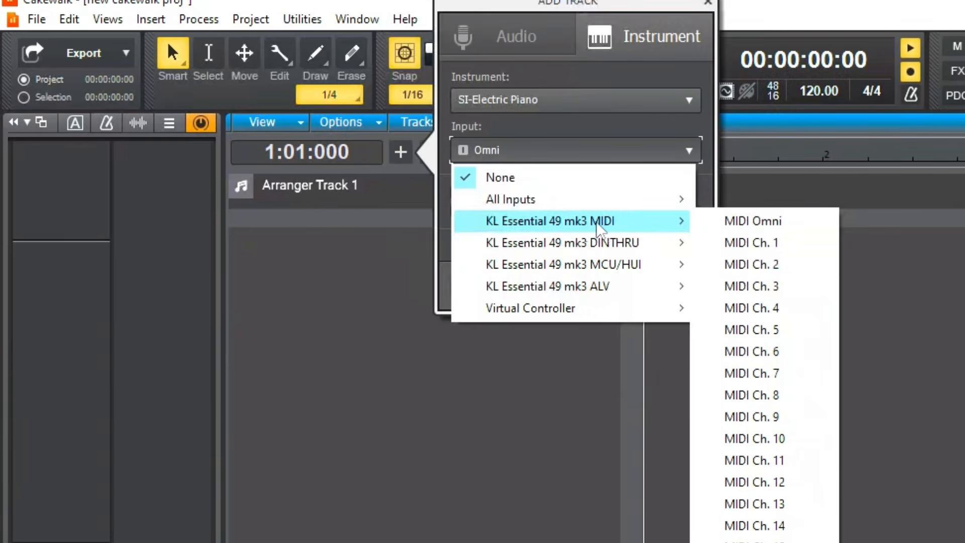
left_click(593, 134)
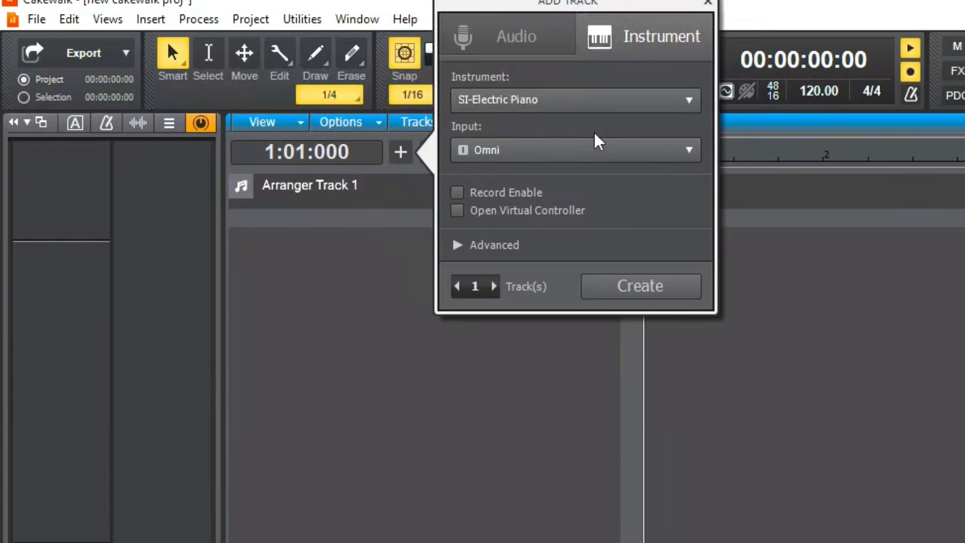
left_click(609, 292)
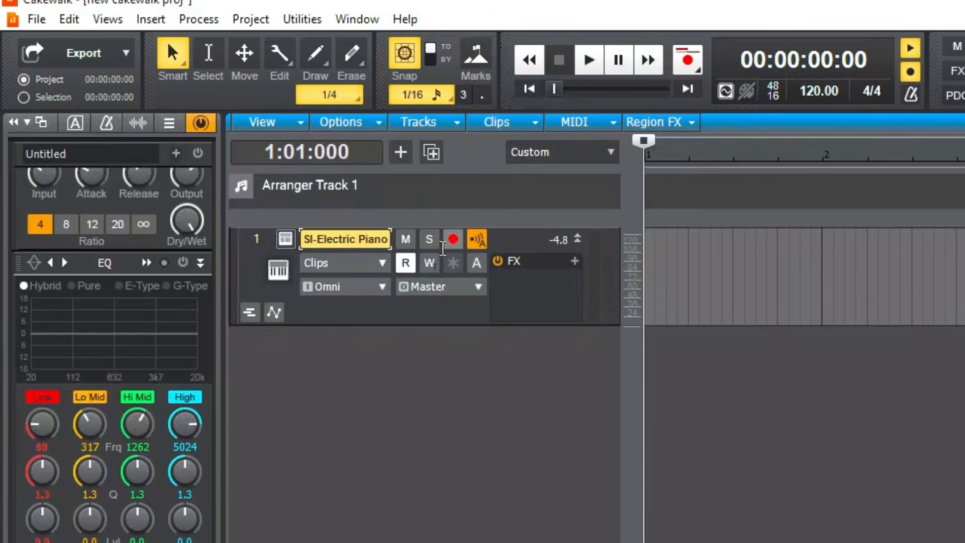
Arm the SI-Electric Piano track for recording and start then stop a brief recording pass.
left_click(453, 240)
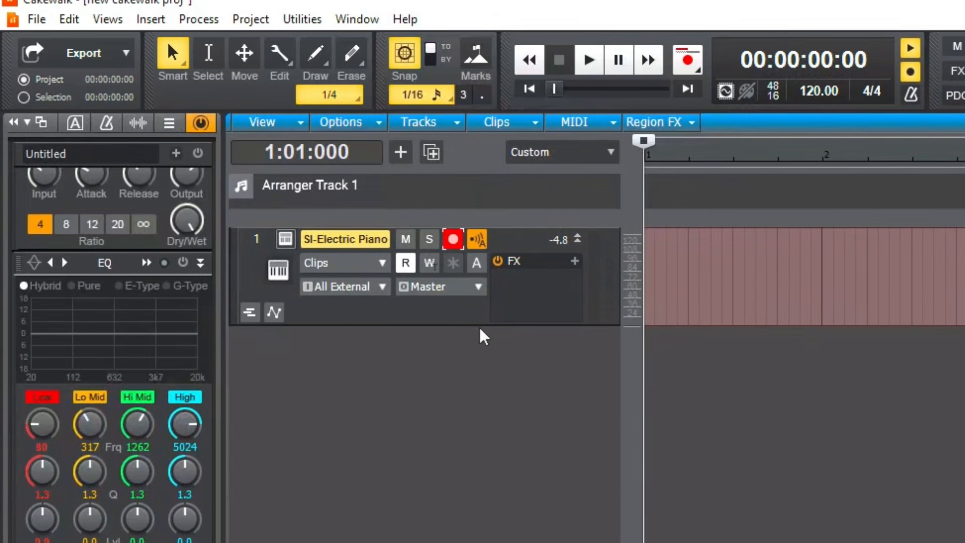
key("r")
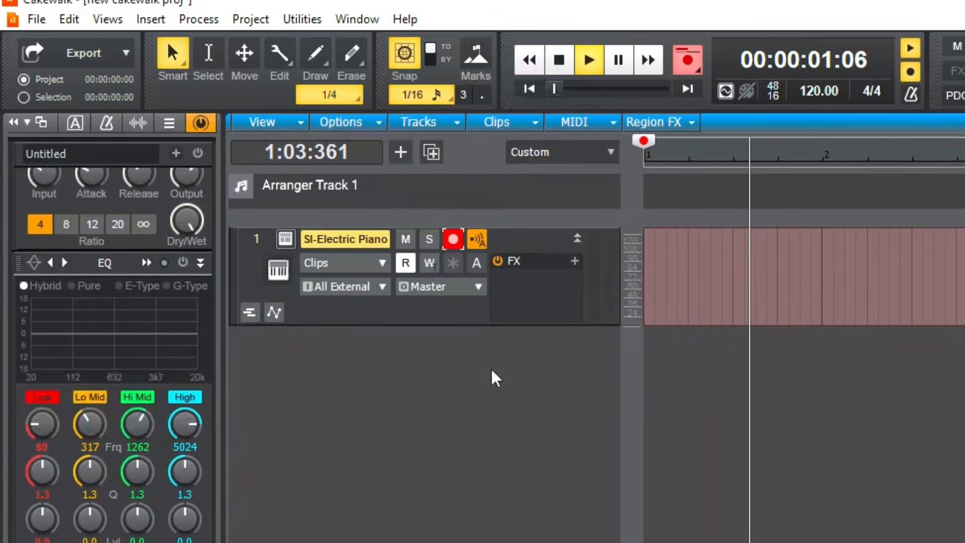
key("space")
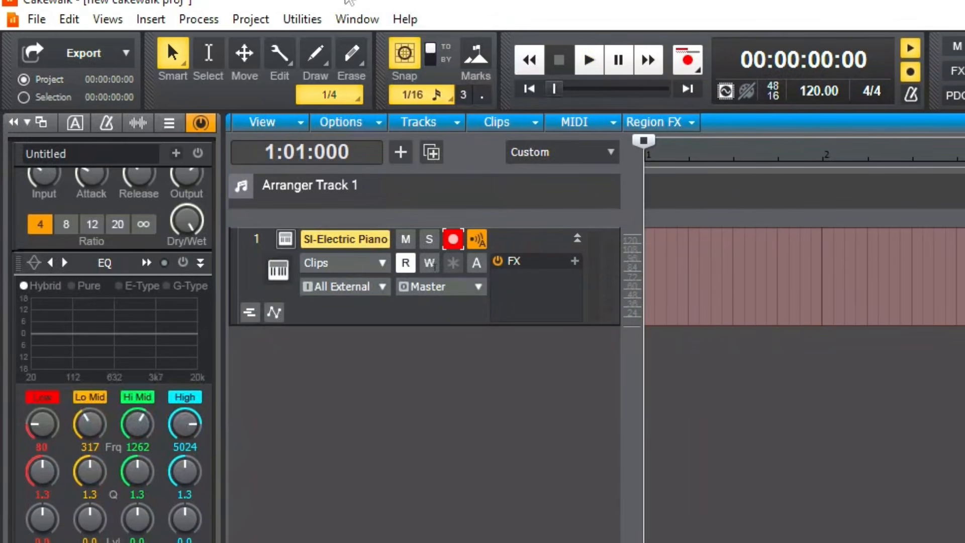
Set the project tempo to 82.
double_click(836, 92)
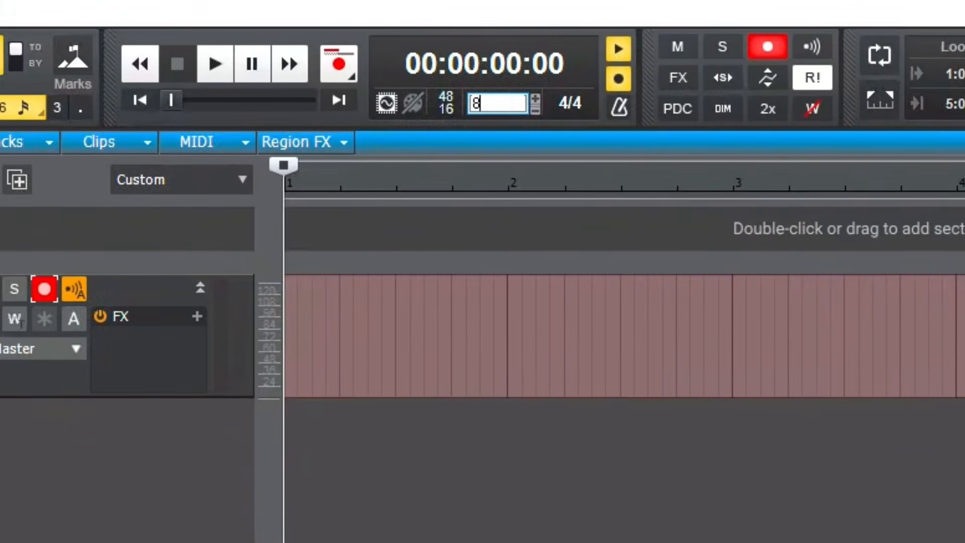
type("82")
key("Return")
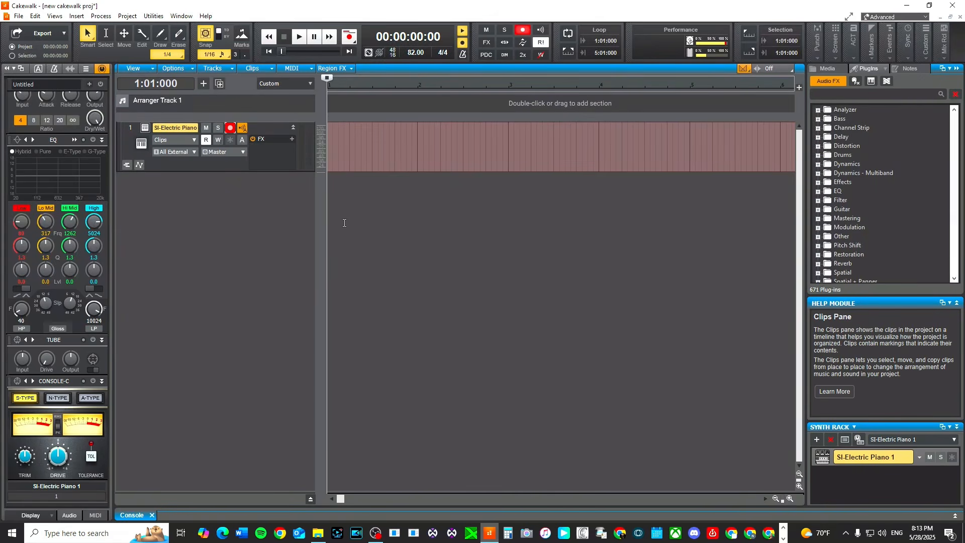
Record a piano part on the SI-Electric Piano track.
key("space")
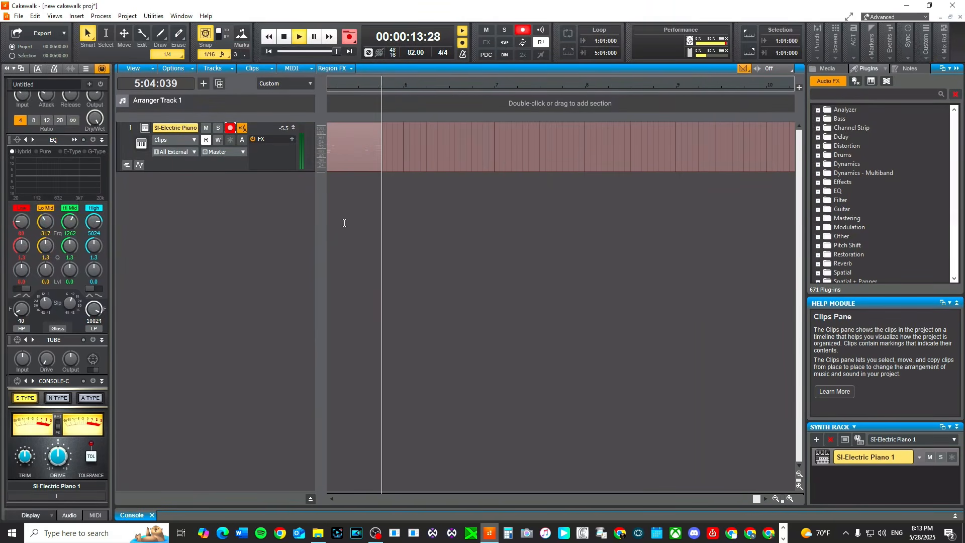
key("space")
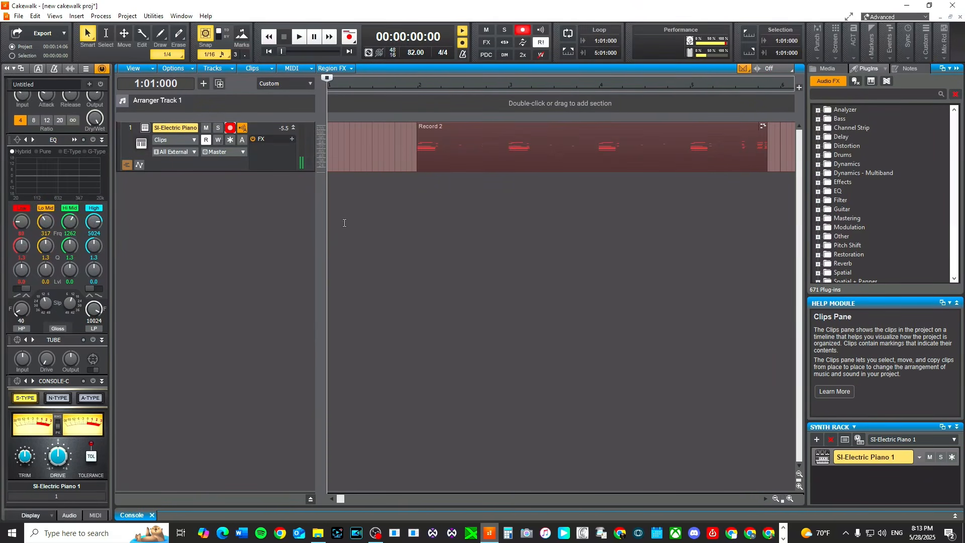
Insert a second instrument track using MT-PowerDrumKit.
right_click(133, 190)
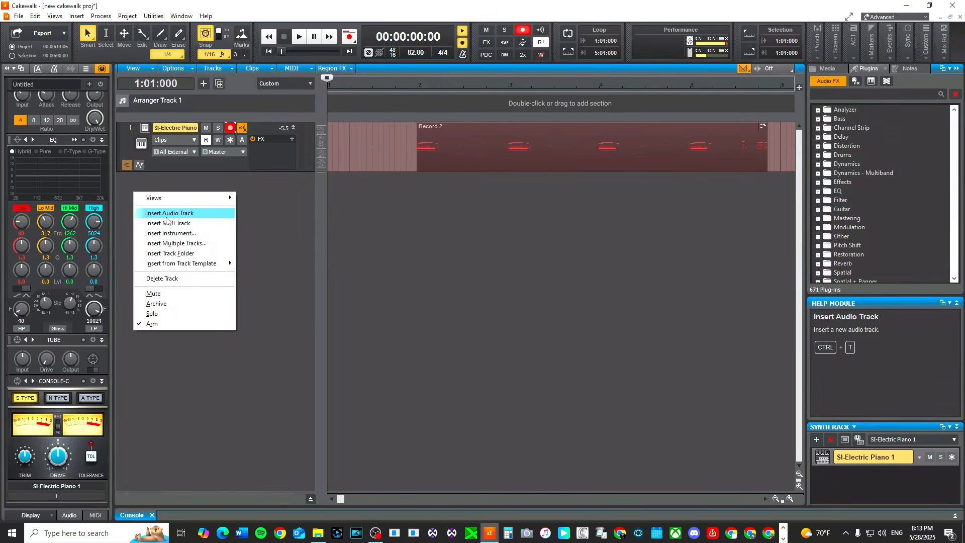
left_click(169, 234)
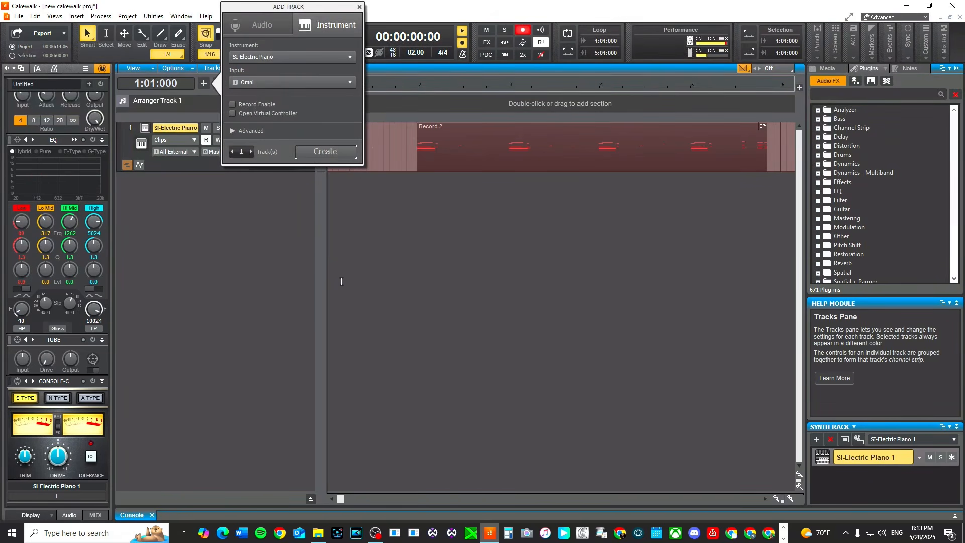
left_click(330, 57)
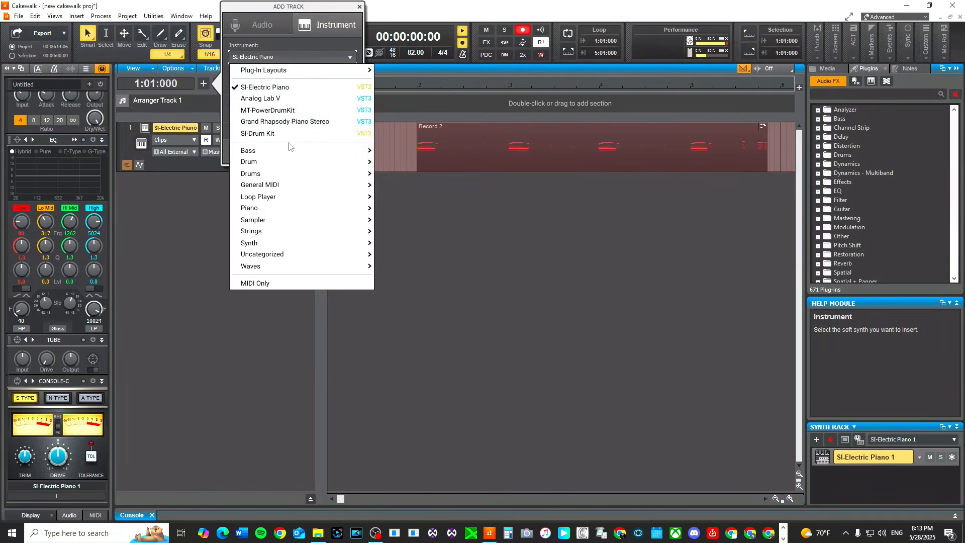
left_click(267, 110)
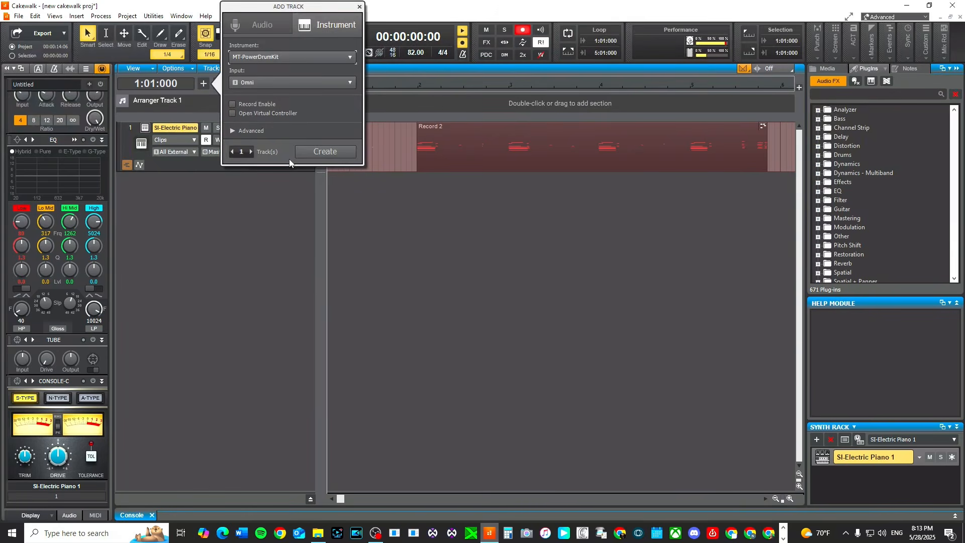
left_click(326, 156)
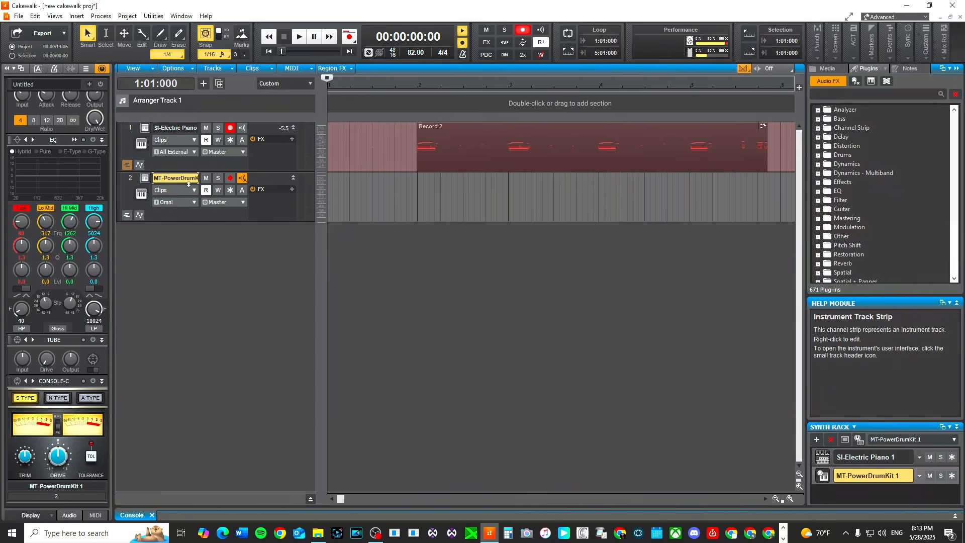
Open the MT-PowerDrumKit plugin window, skip its start screen and view its mixer before closing it.
left_click(145, 178)
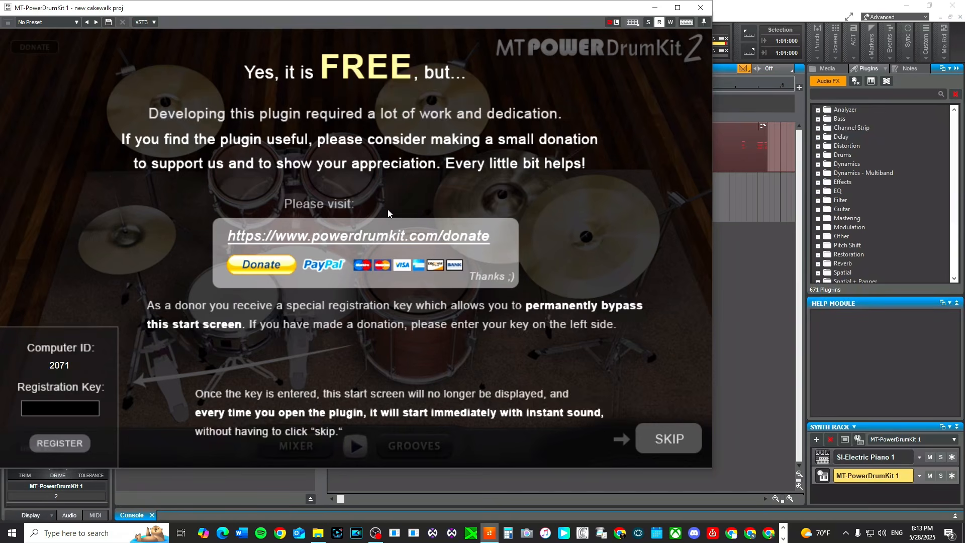
left_click(657, 447)
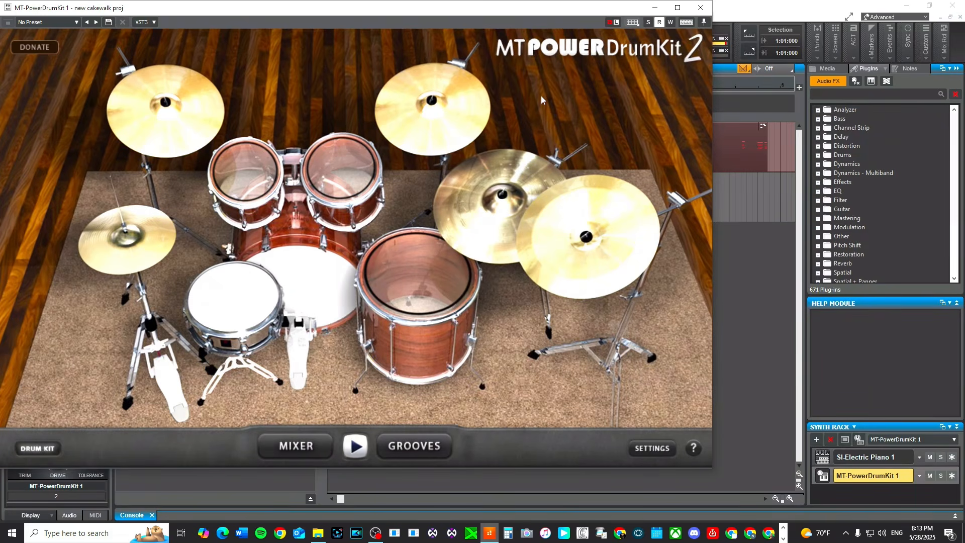
left_click(251, 176)
left_click(316, 449)
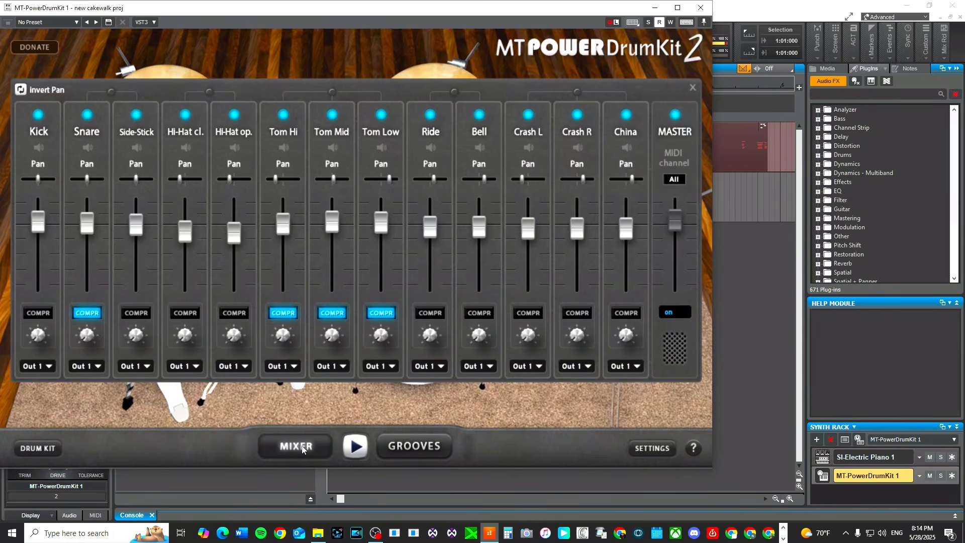
left_click(700, 8)
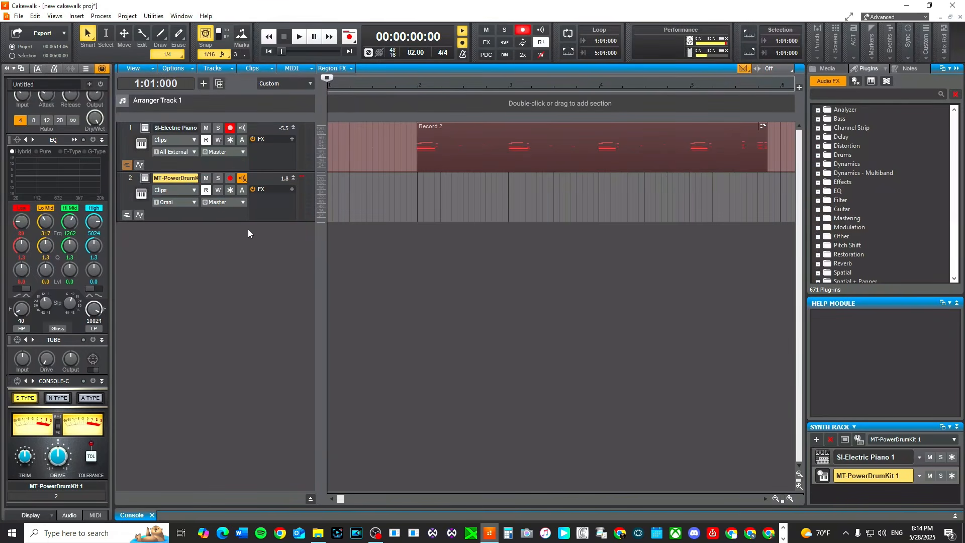
Arm the drum track for recording and disarm the piano track.
left_click(229, 178)
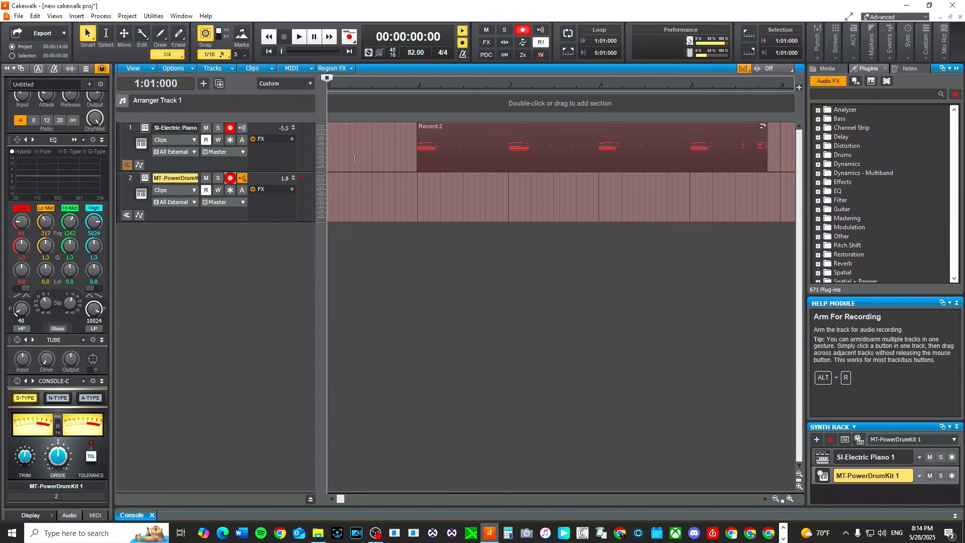
left_click(230, 129)
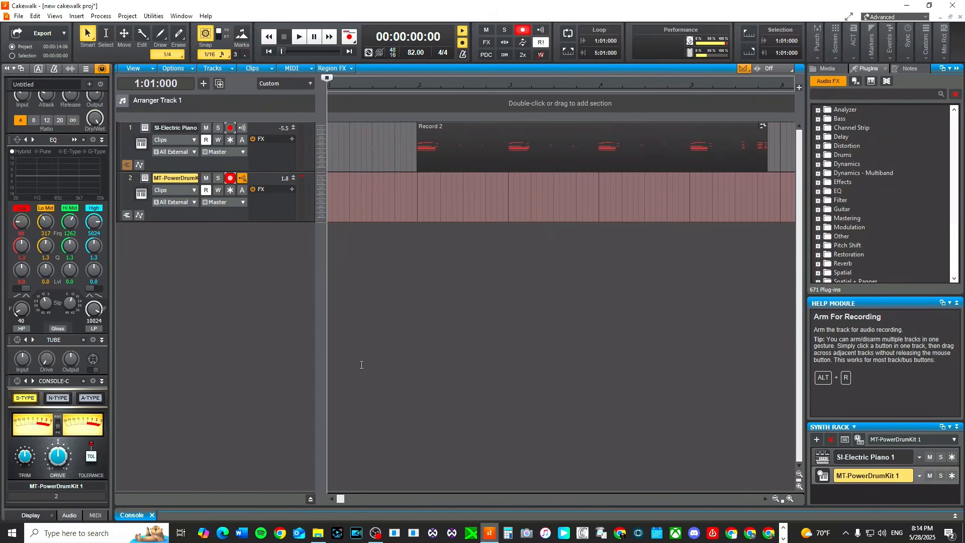
Record a drum part on the MT-PowerDrumKit track.
key("space")
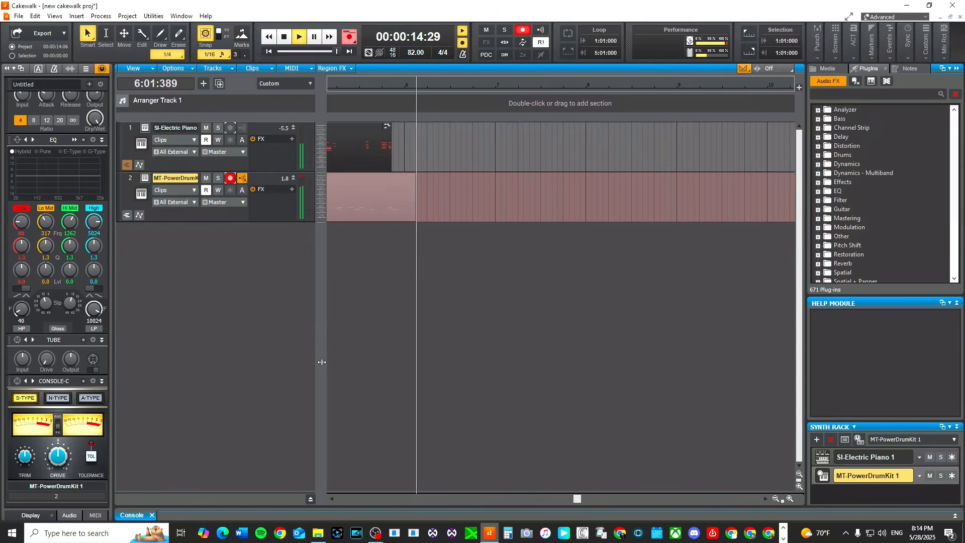
key("space")
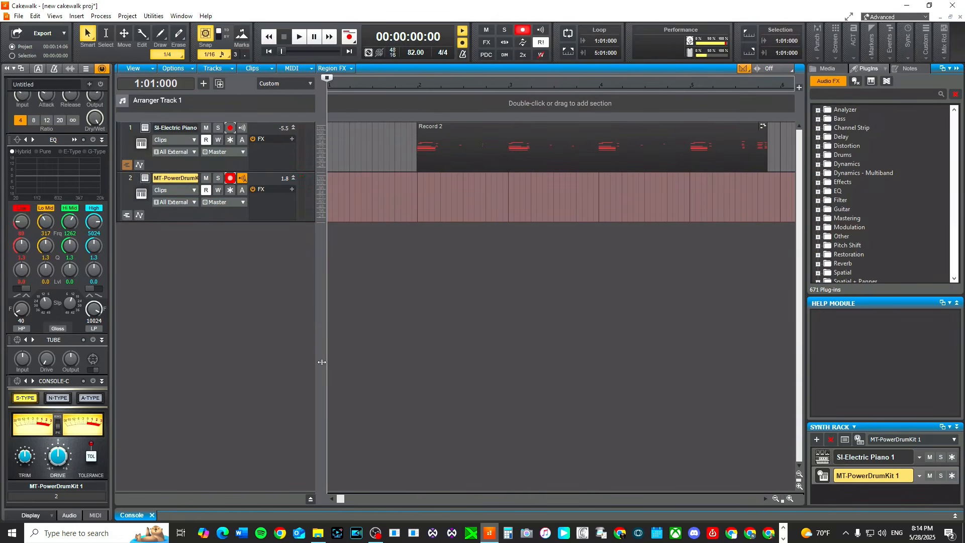
key("space")
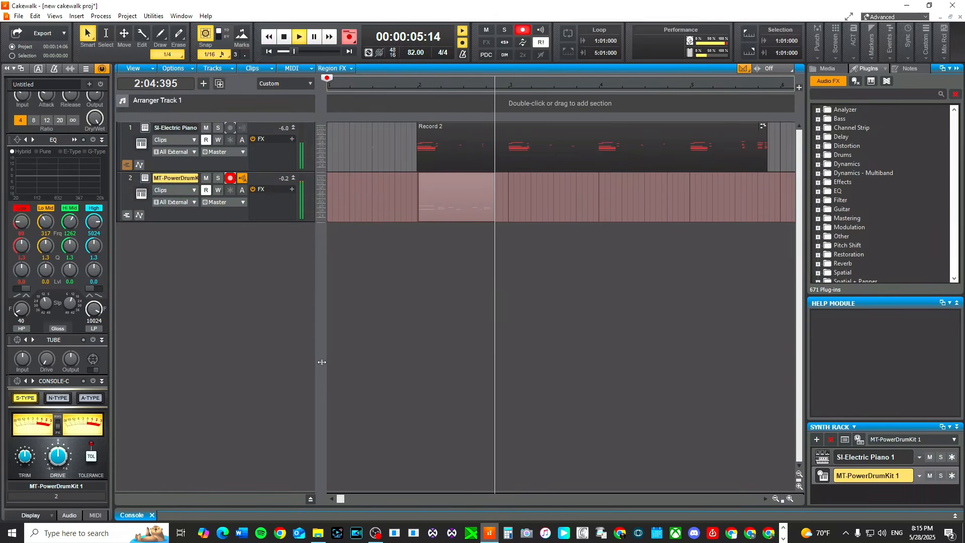
key("space")
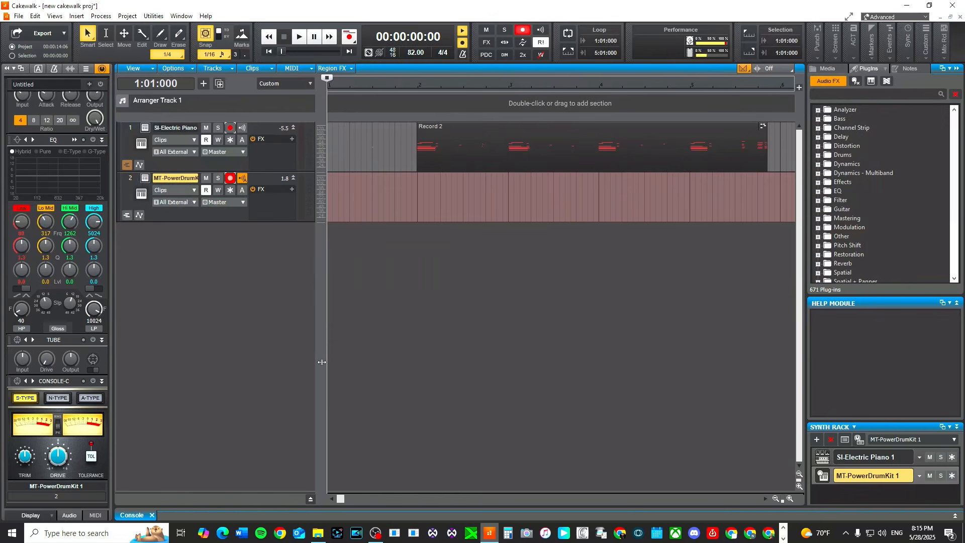
key("space")
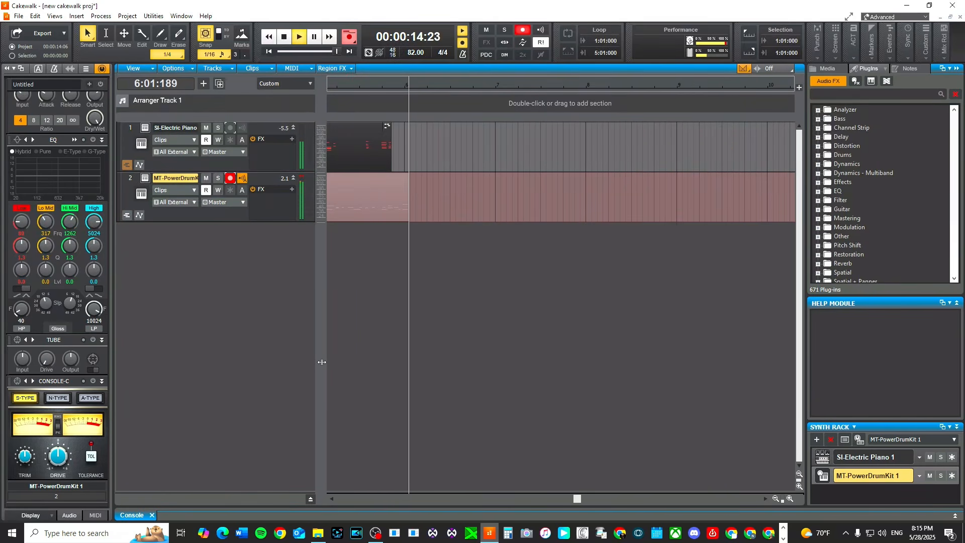
key("space")
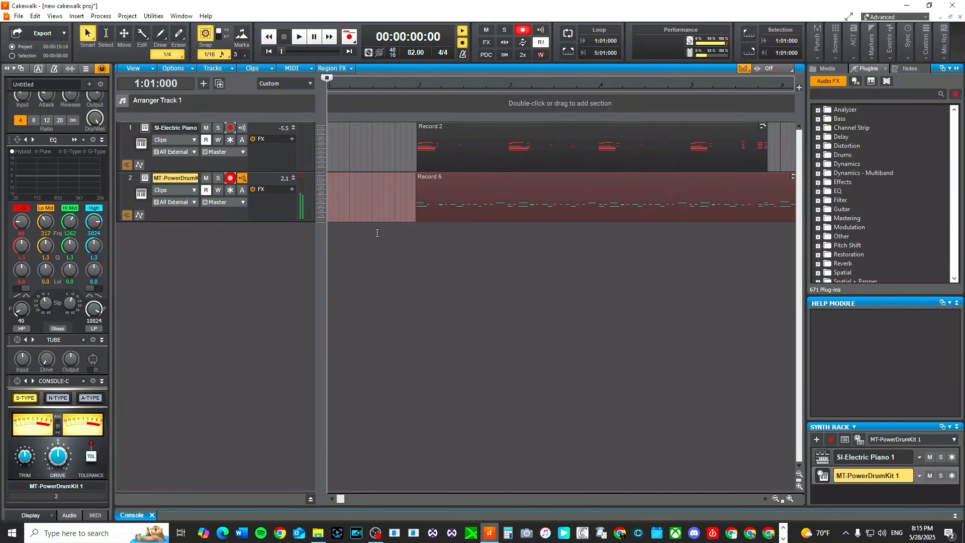
Insert a new instrument track using the SI-Bass Guitar instrument.
right_click(149, 251)
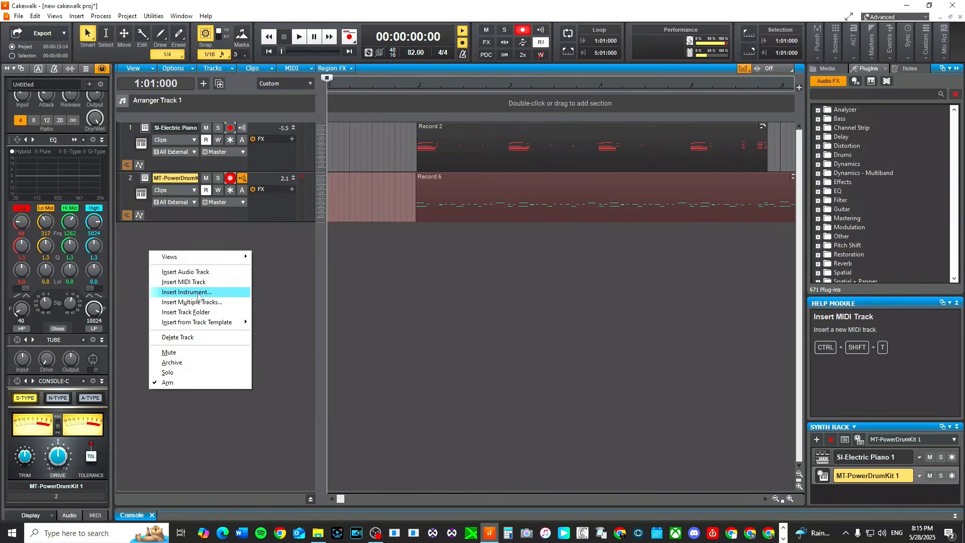
left_click(189, 292)
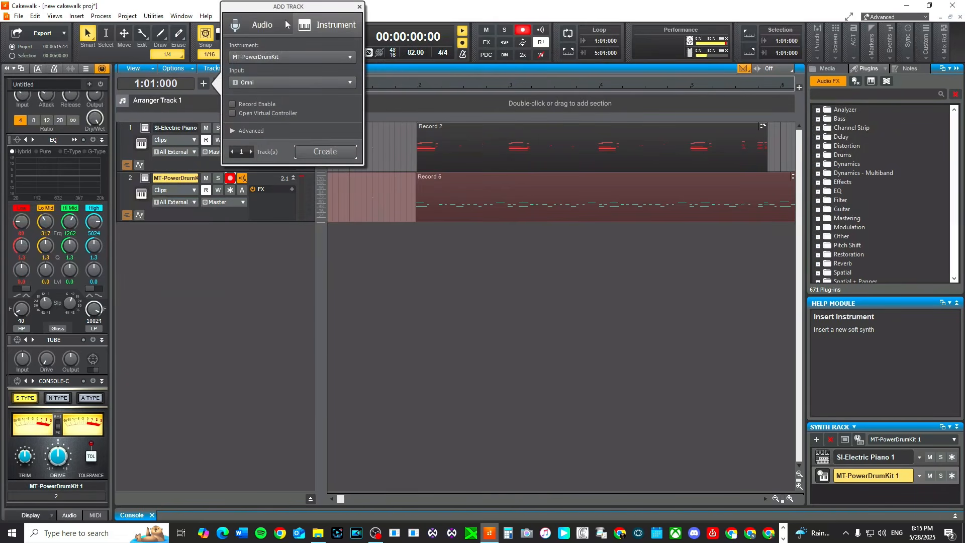
left_click(292, 58)
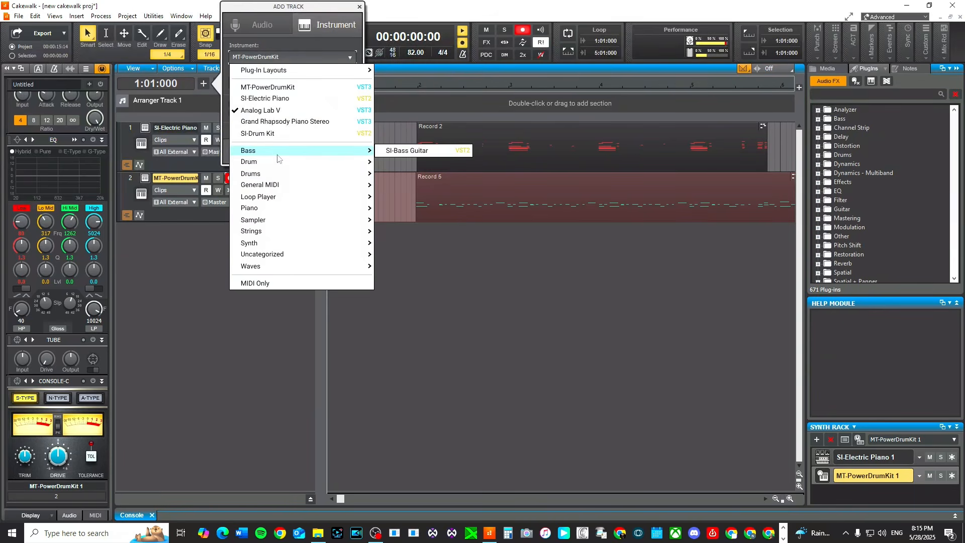
mouse_move(272, 212)
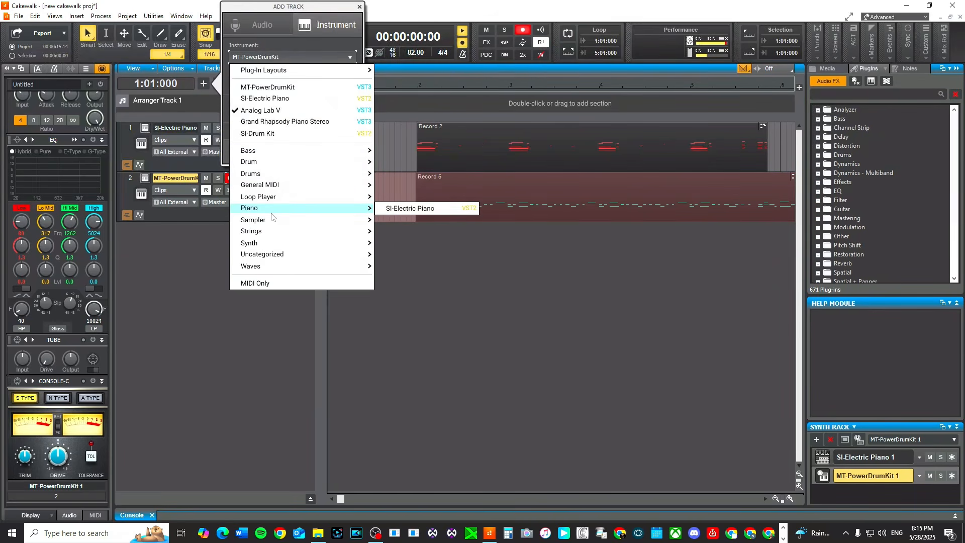
mouse_move(281, 151)
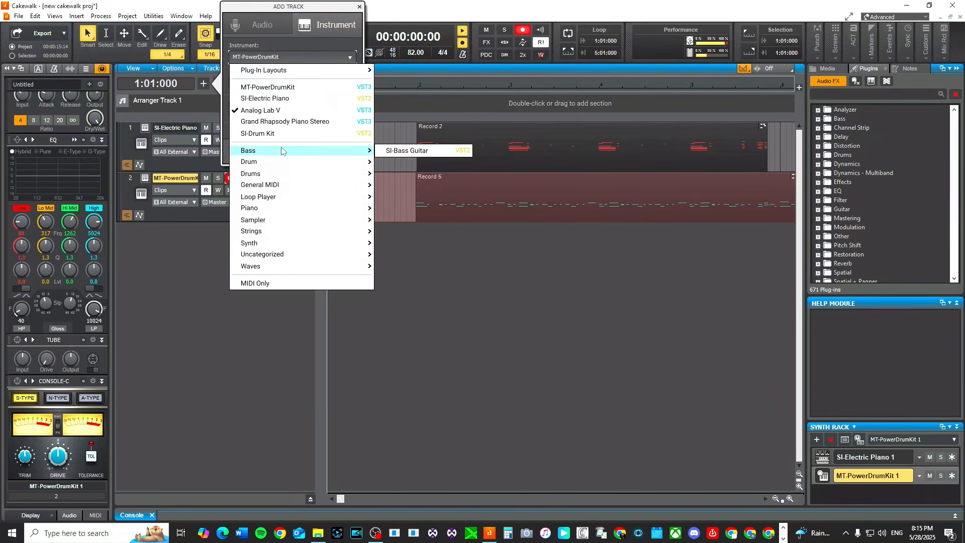
left_click(419, 152)
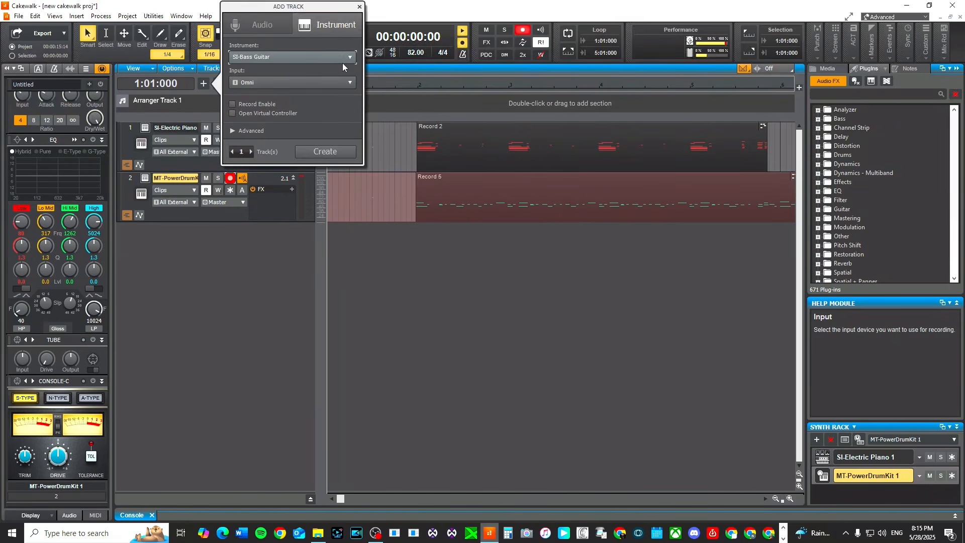
left_click(324, 152)
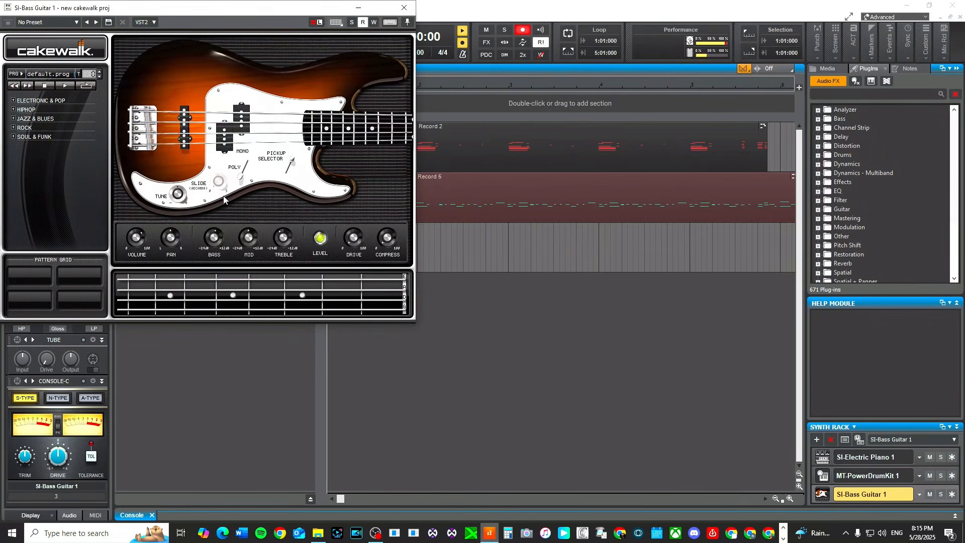
Load the Crunchy Mute.prog preset in the SI-Bass Guitar plugin and close its window.
left_click(57, 75)
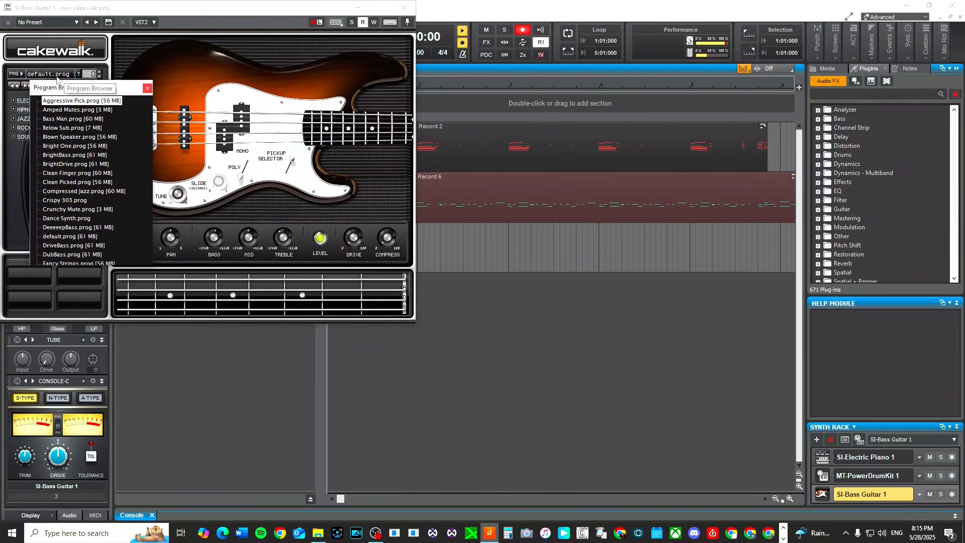
left_click(72, 173)
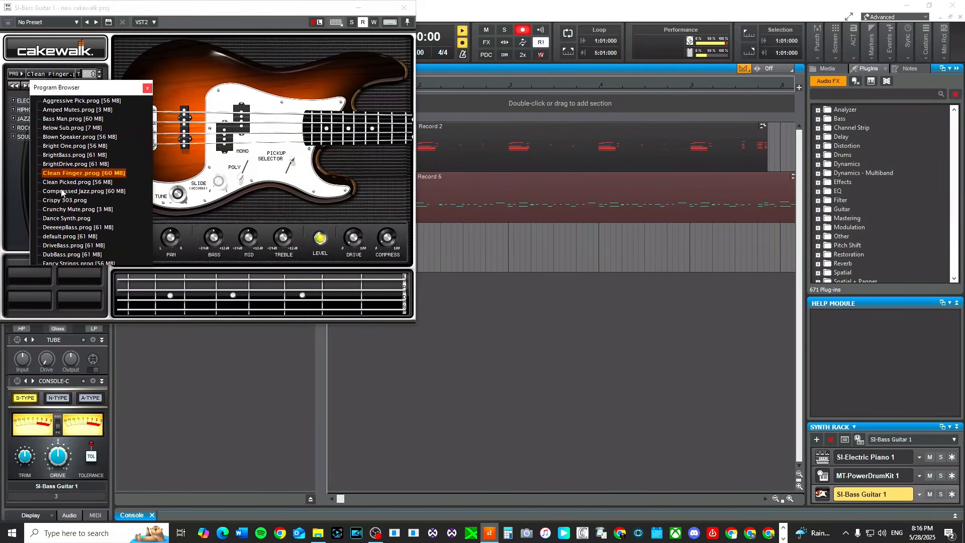
left_click(67, 209)
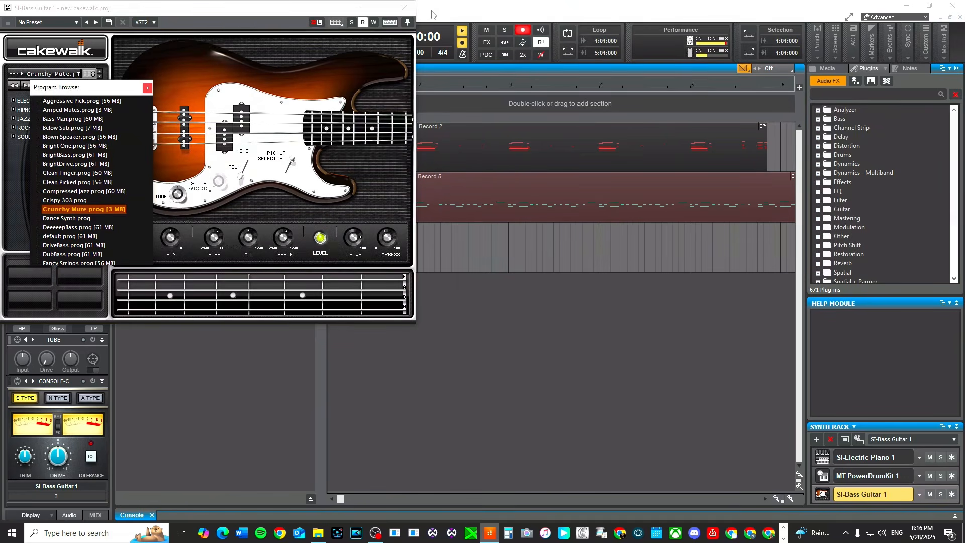
left_click(404, 7)
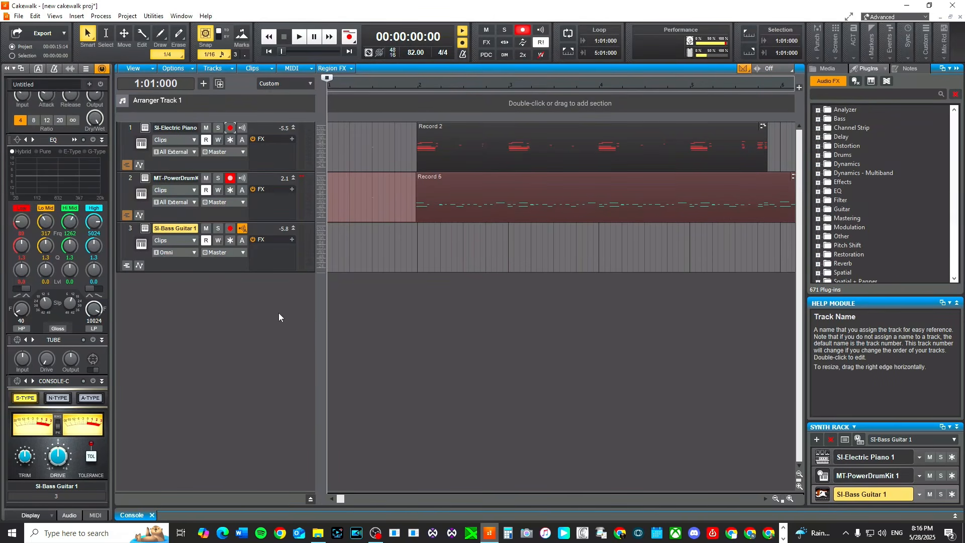
key("space")
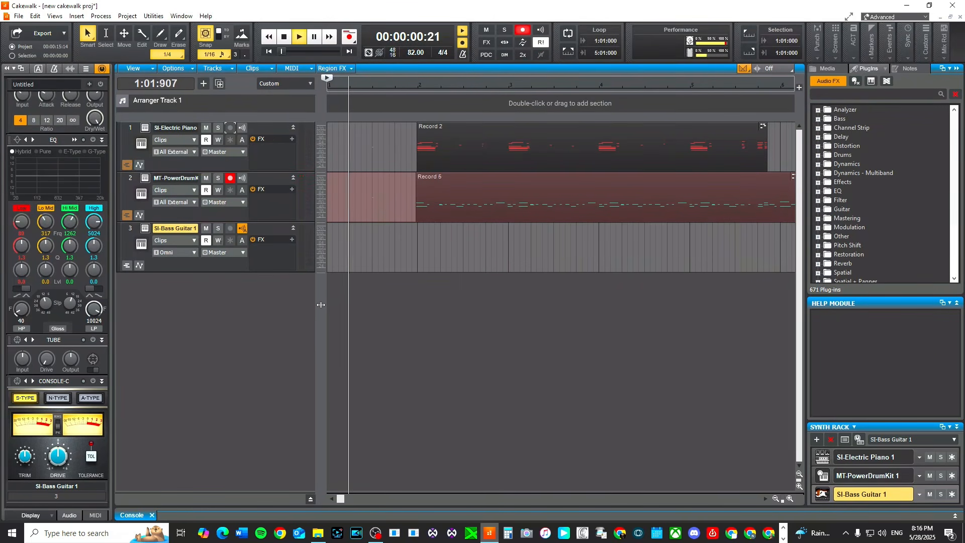
key("r")
key("space")
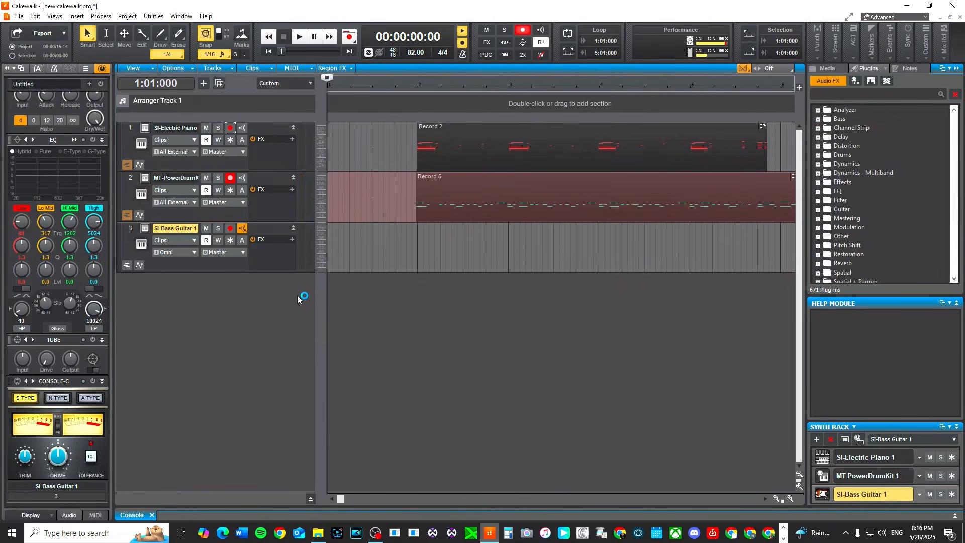
Disarm the drum track, arm the SI-Bass Guitar track, and record a bass part on it.
left_click(230, 178)
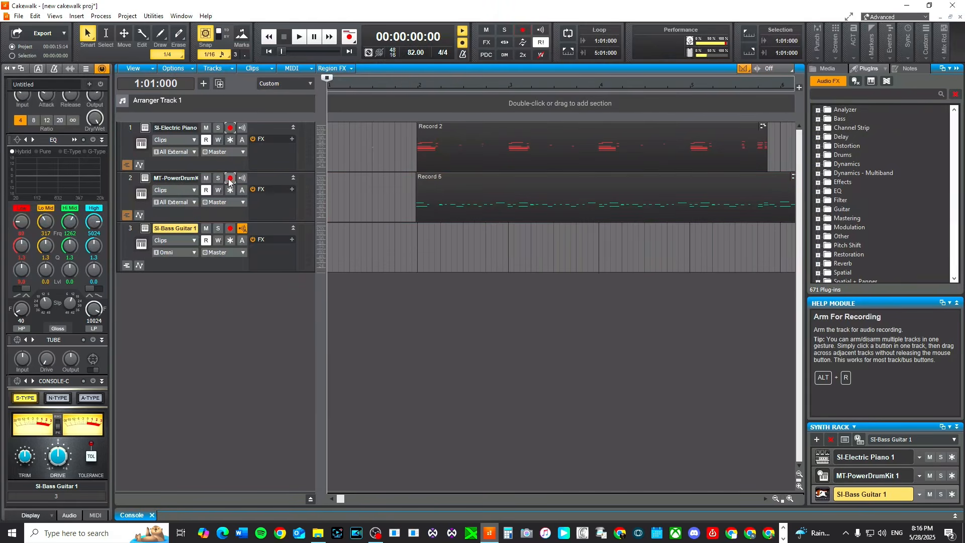
left_click(230, 229)
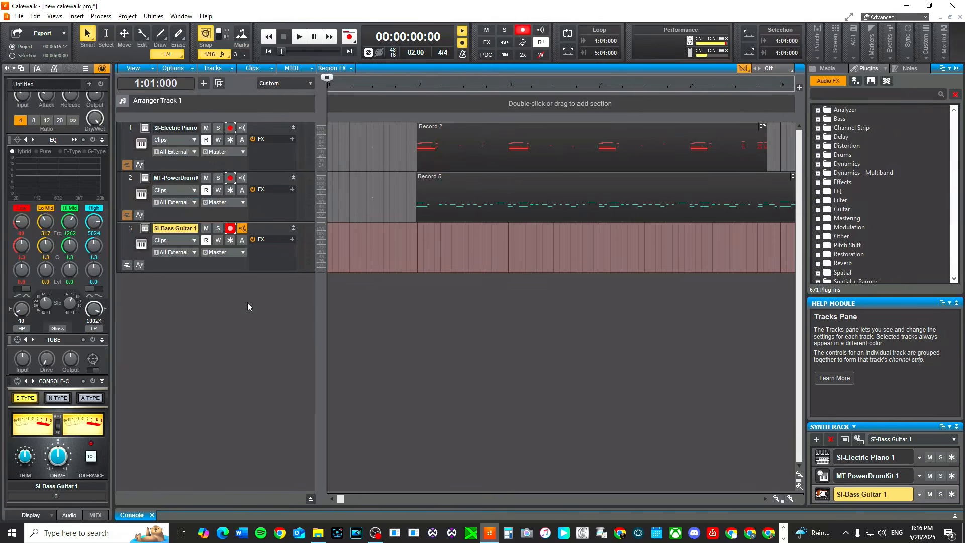
key("r")
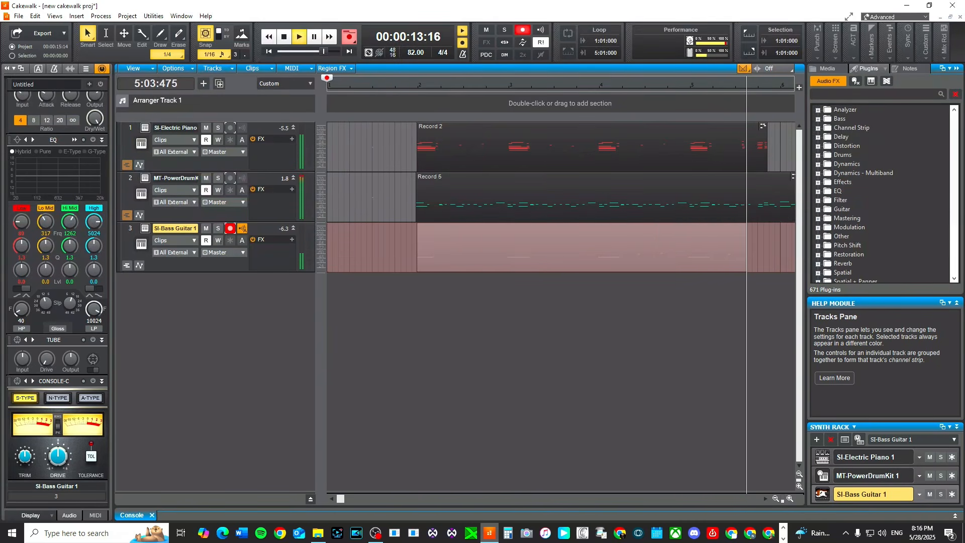
key("space")
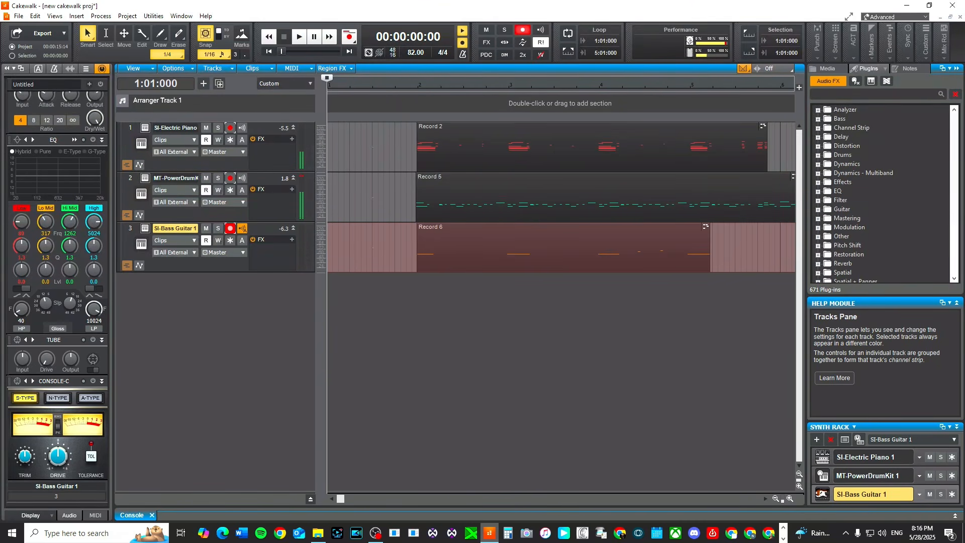
Play back the song from the start while toggling the metronome for playback.
key("space")
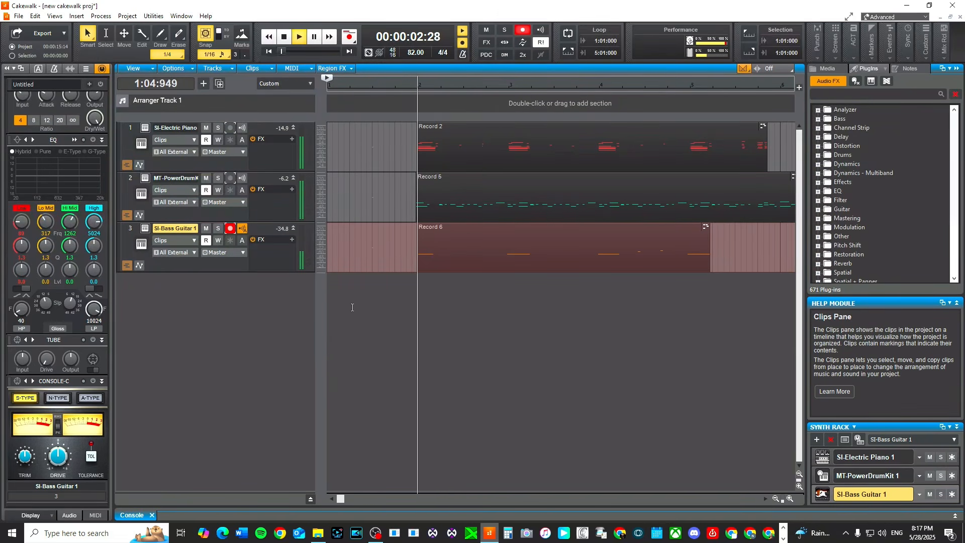
left_click(463, 31)
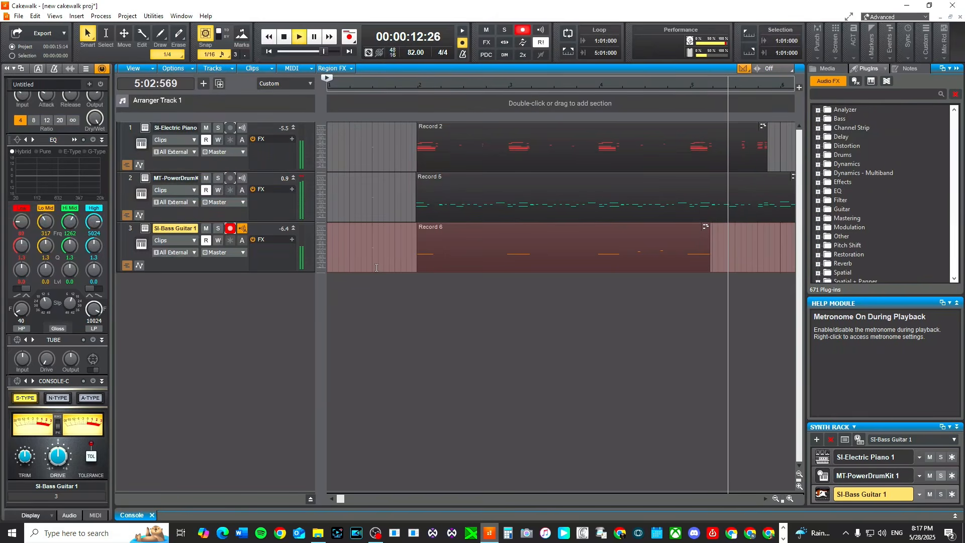
key("space")
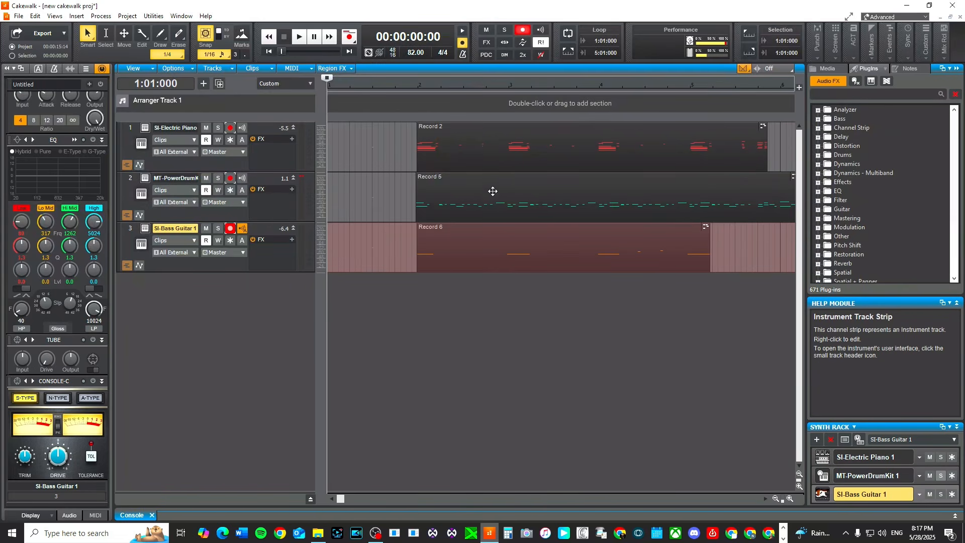
Open the Cakewalk Start Screen to look over the new project templates, then close it.
left_click(130, 179)
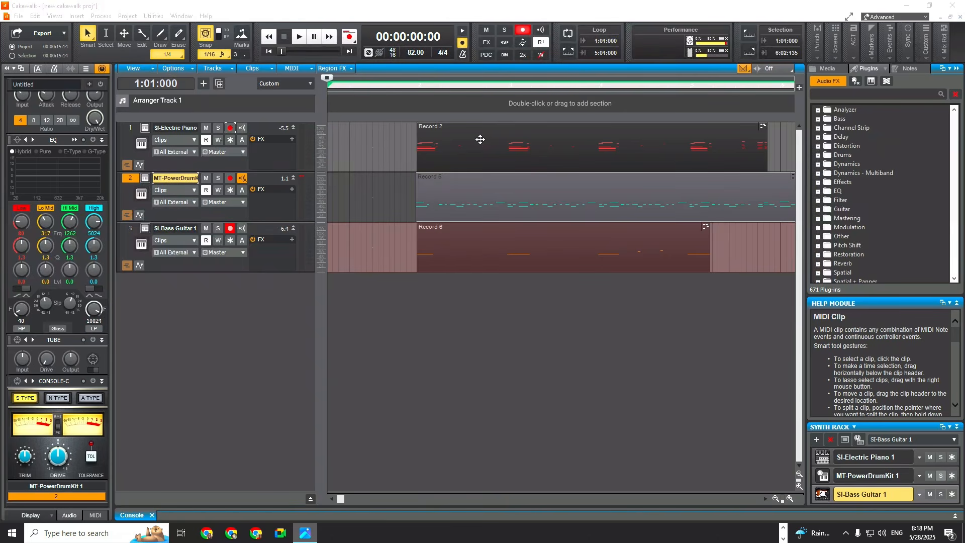
left_click(19, 16)
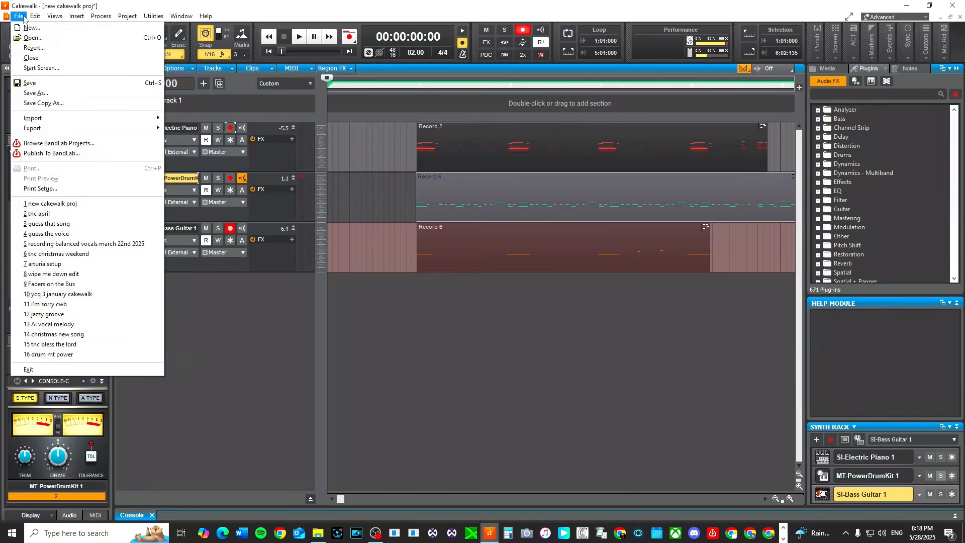
left_click(53, 68)
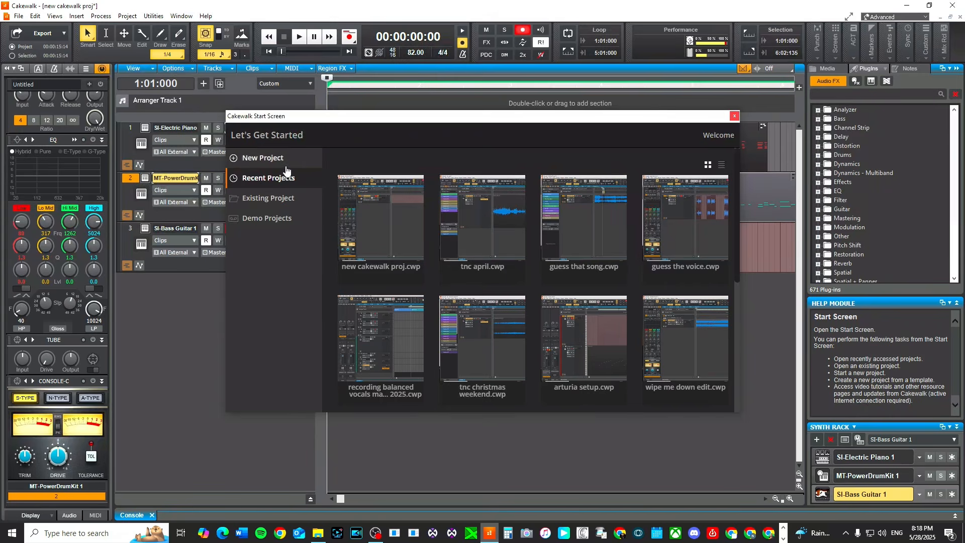
left_click(263, 158)
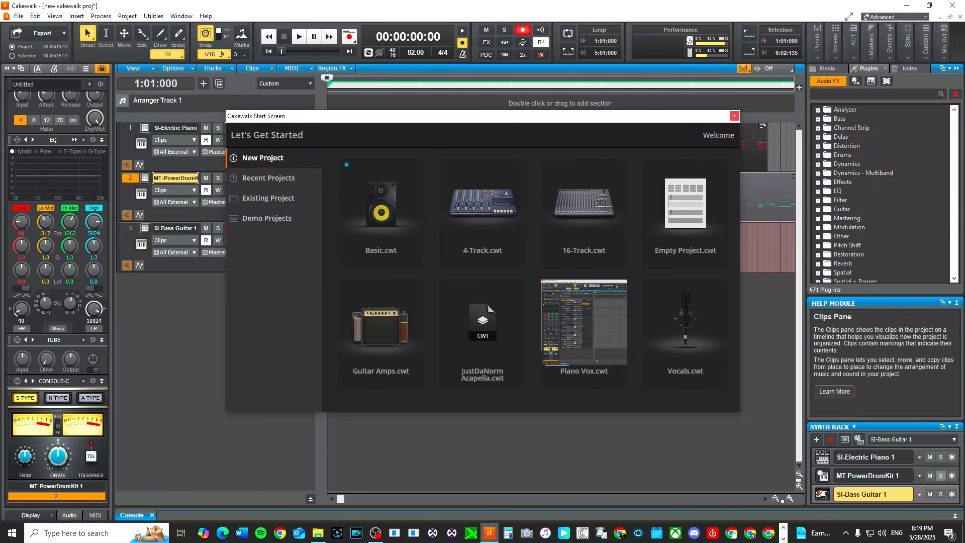
left_click(12, 533)
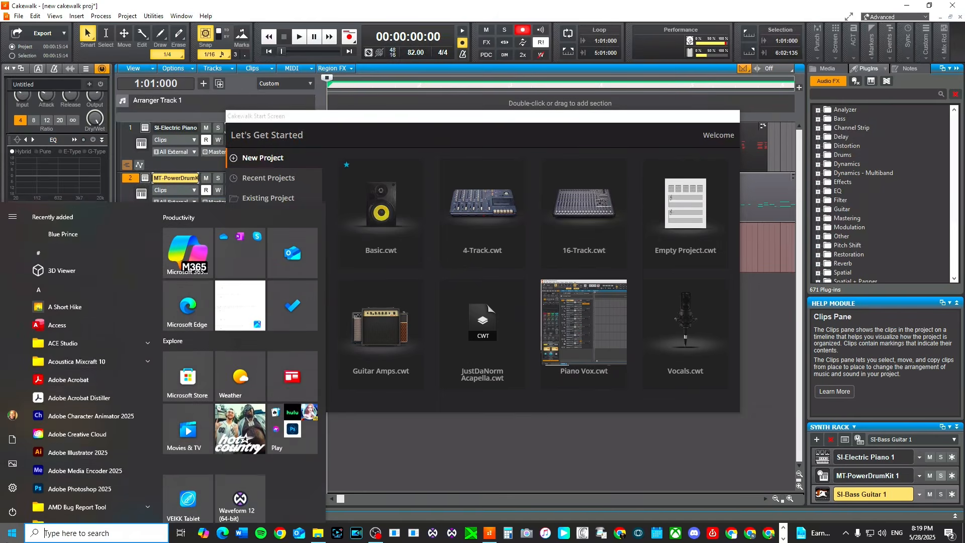
left_click(13, 487)
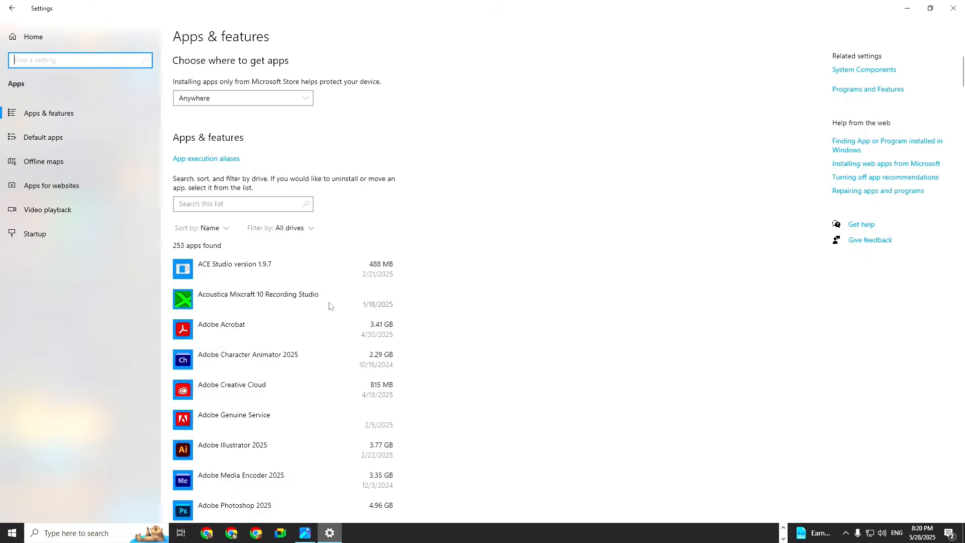
scroll(242, 350, "down", 5)
scroll(437, 414, "down", 15)
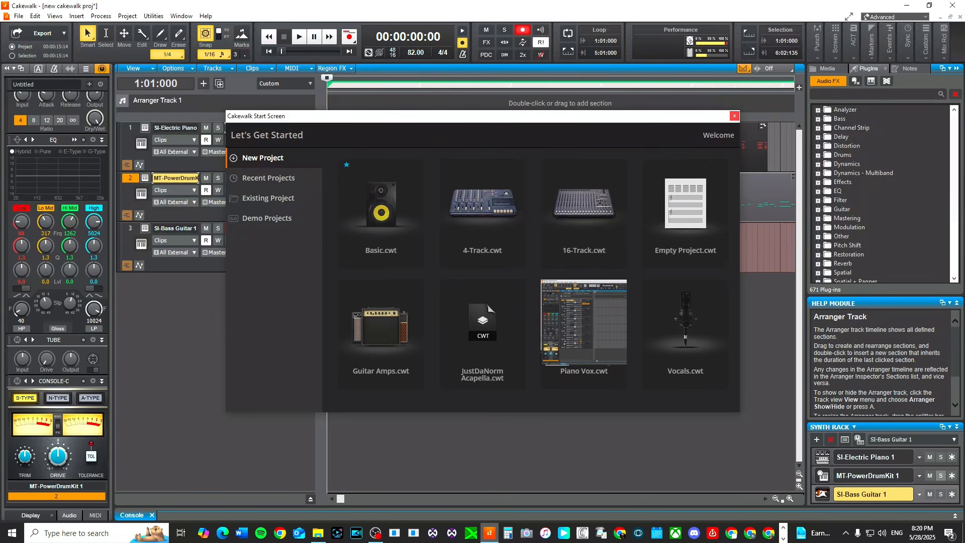
left_click(734, 116)
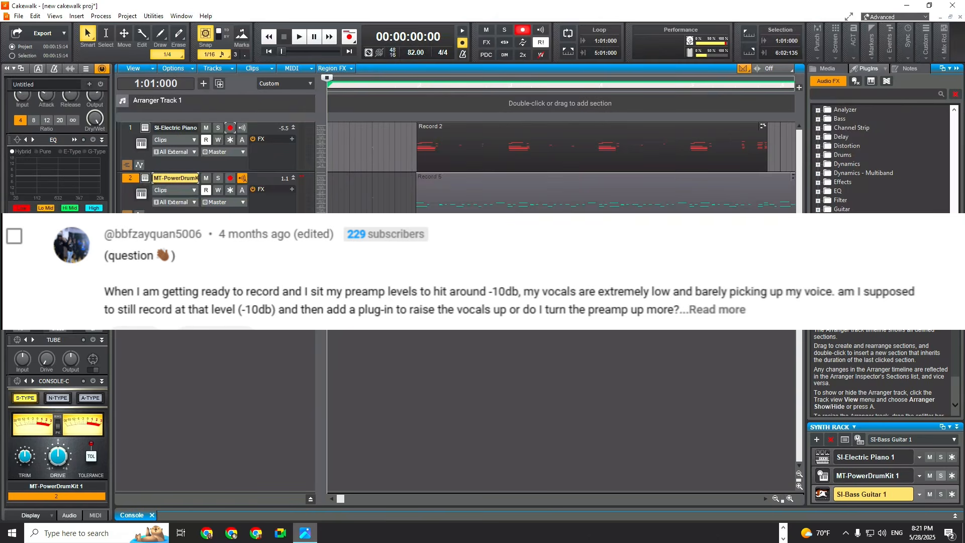
Insert a new audio track below the bass track and select it.
right_click(209, 325)
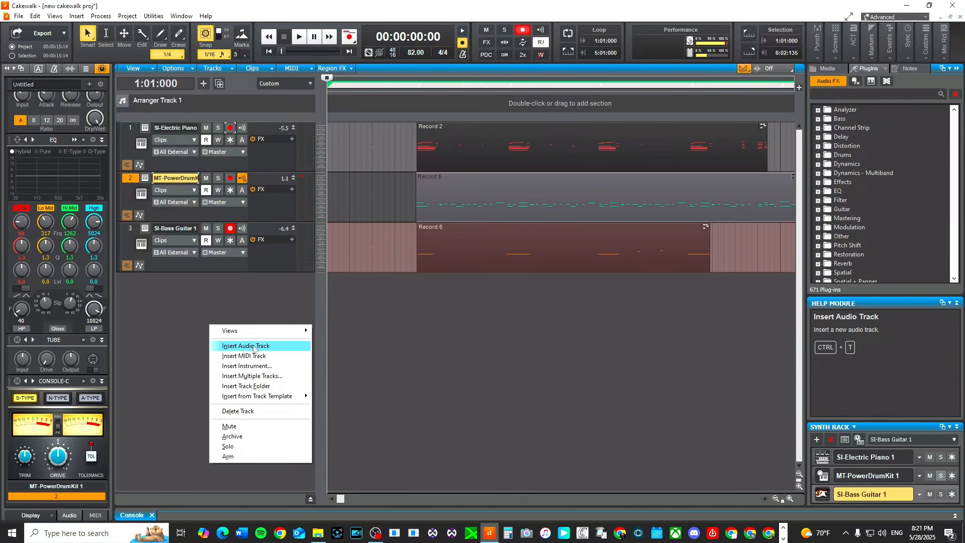
left_click(280, 347)
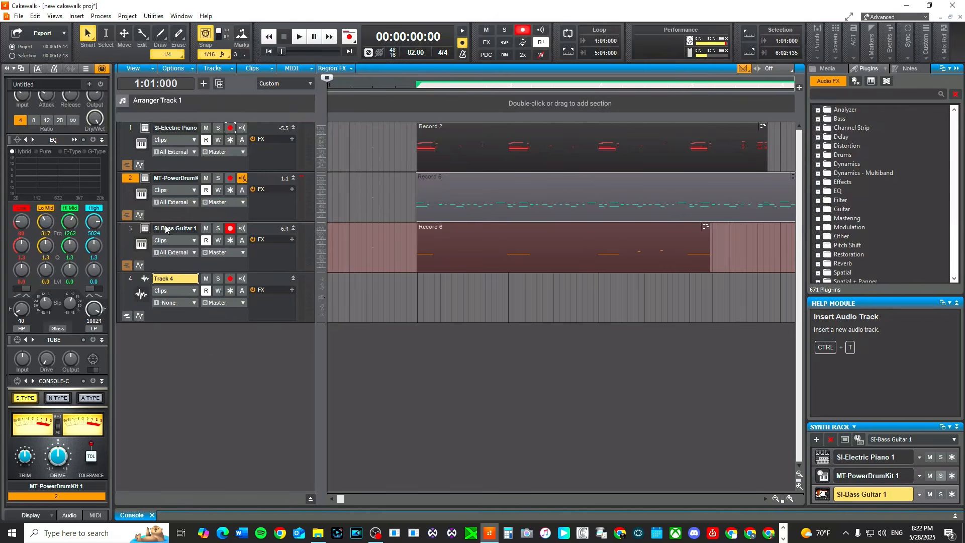
left_click(131, 281)
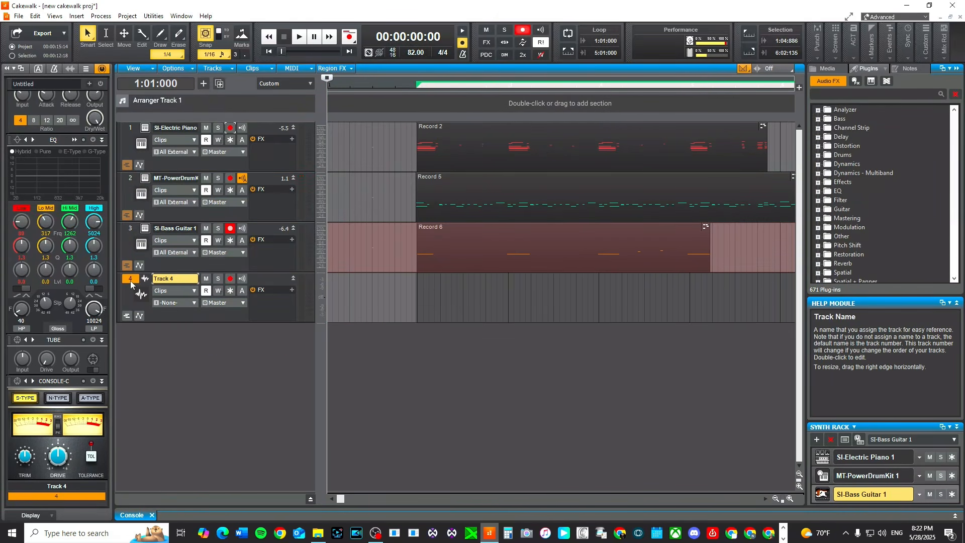
Set Track 4's input to In 1 of the ZOOM L-8 ASIO driver.
left_click(194, 303)
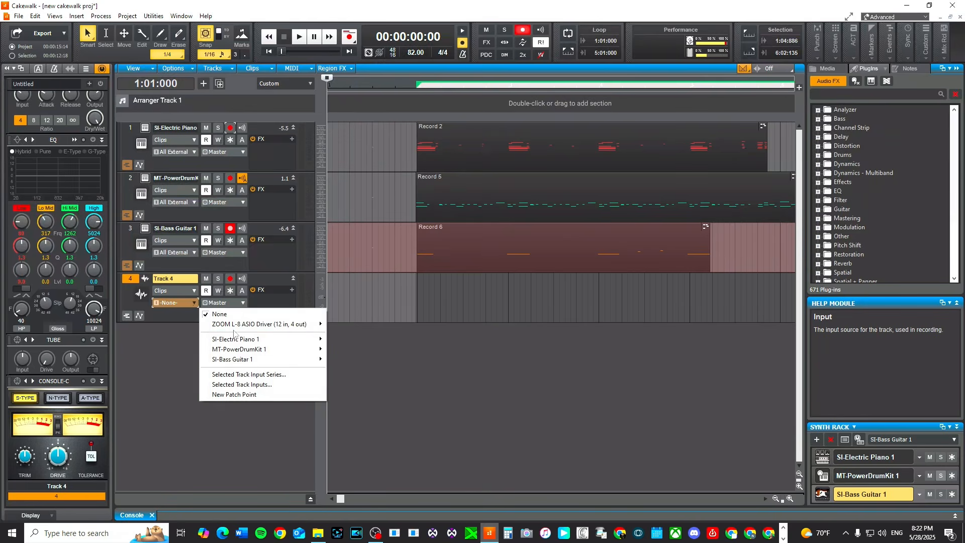
mouse_move(280, 331)
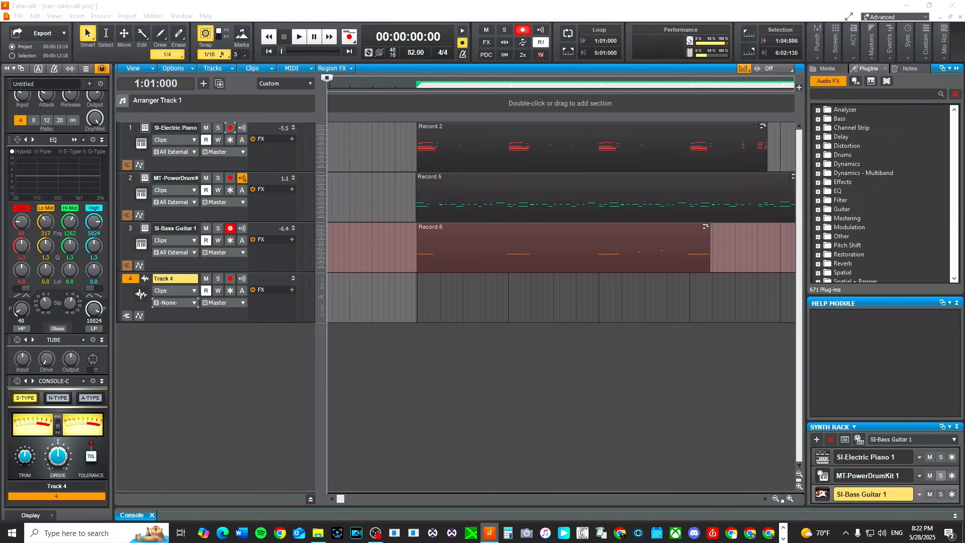
left_click(181, 305)
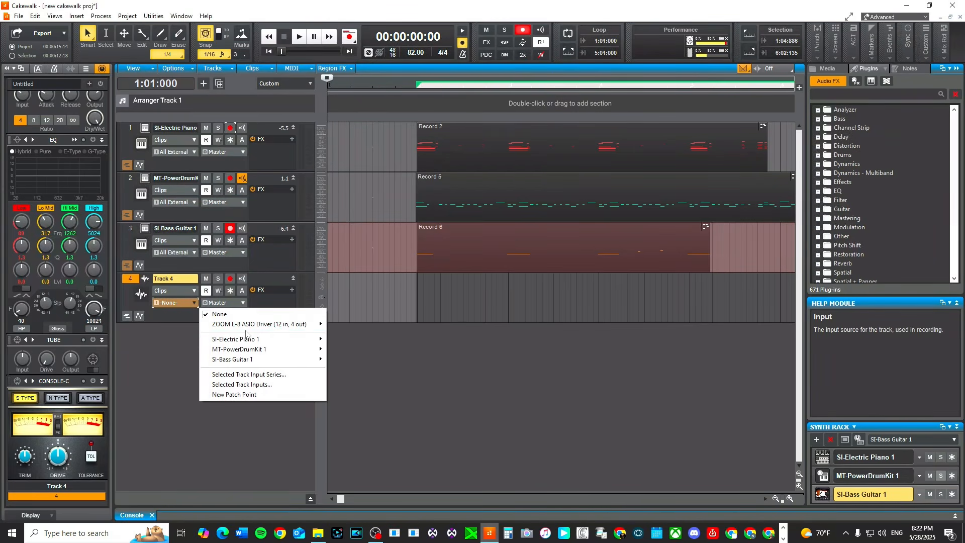
mouse_move(280, 325)
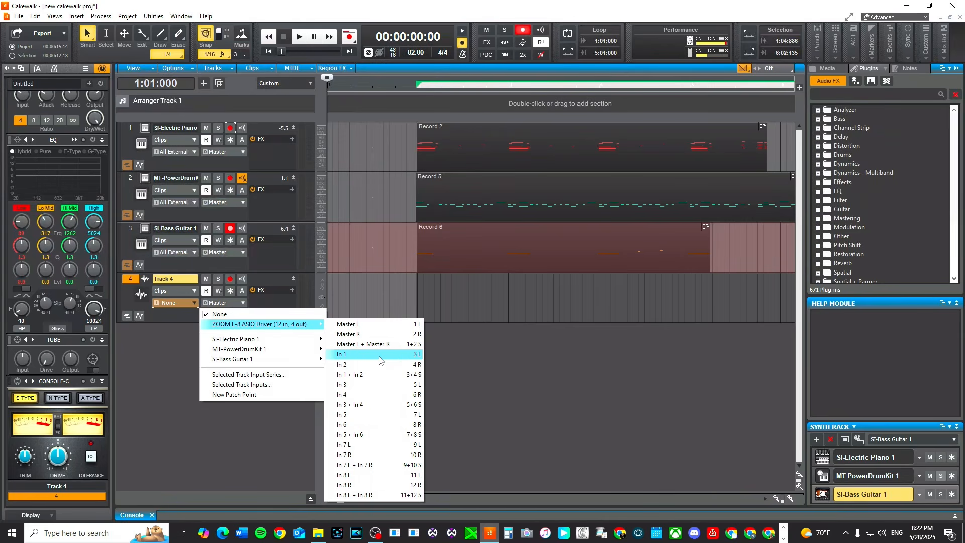
left_click(354, 356)
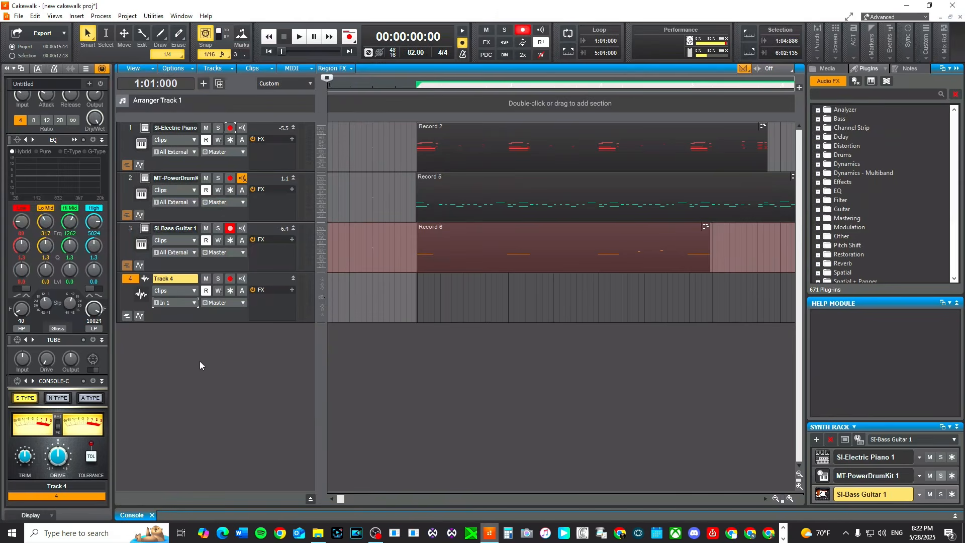
Arm Track 4 for recording in place of the SI-Bass Guitar track and briefly play the project to test the input.
left_click(232, 279)
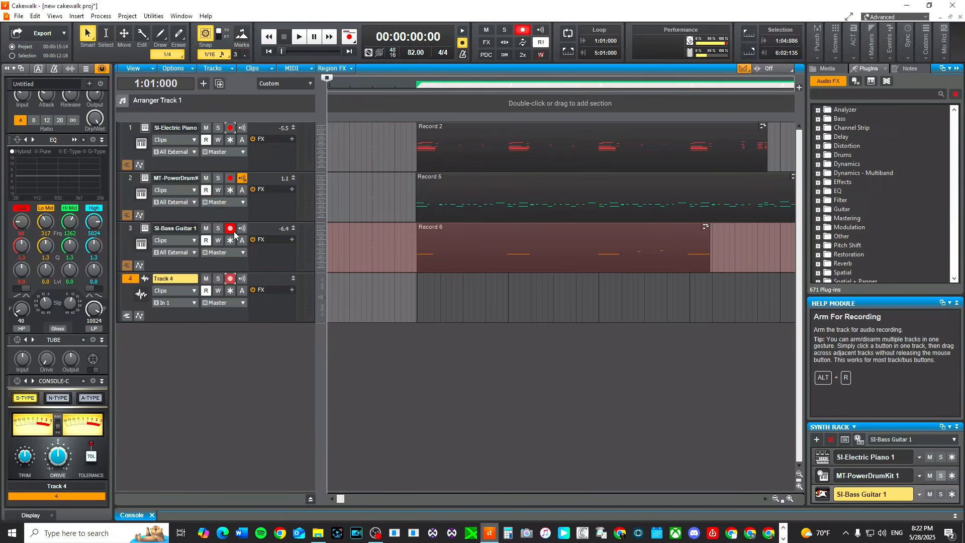
left_click(231, 229)
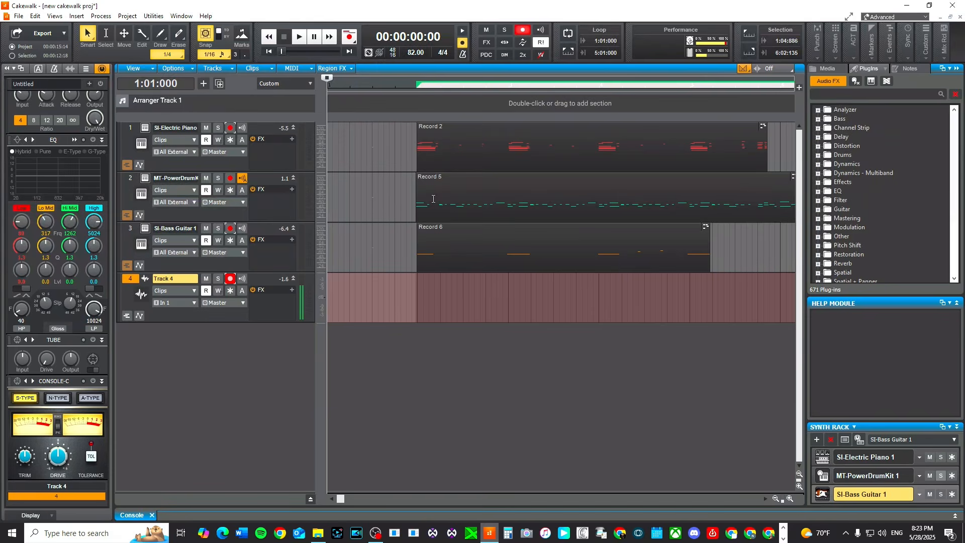
left_click(404, 321)
key("space")
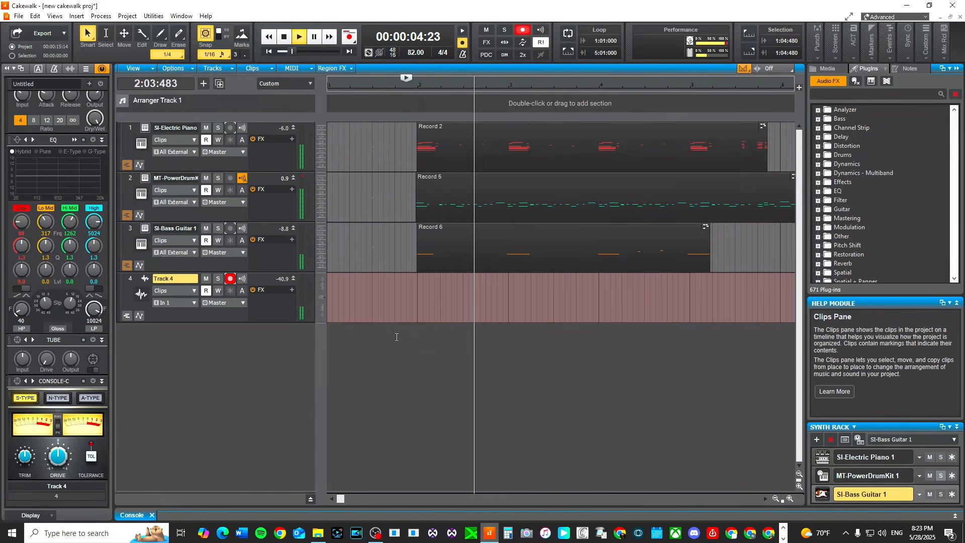
key("space")
Record a vocal take on Track 4 from the start of the project.
key("w")
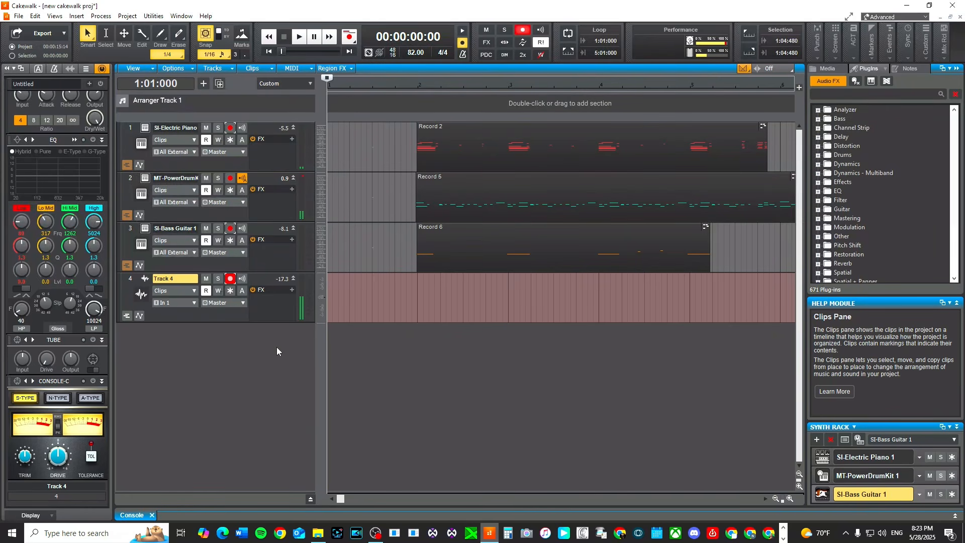
key("r")
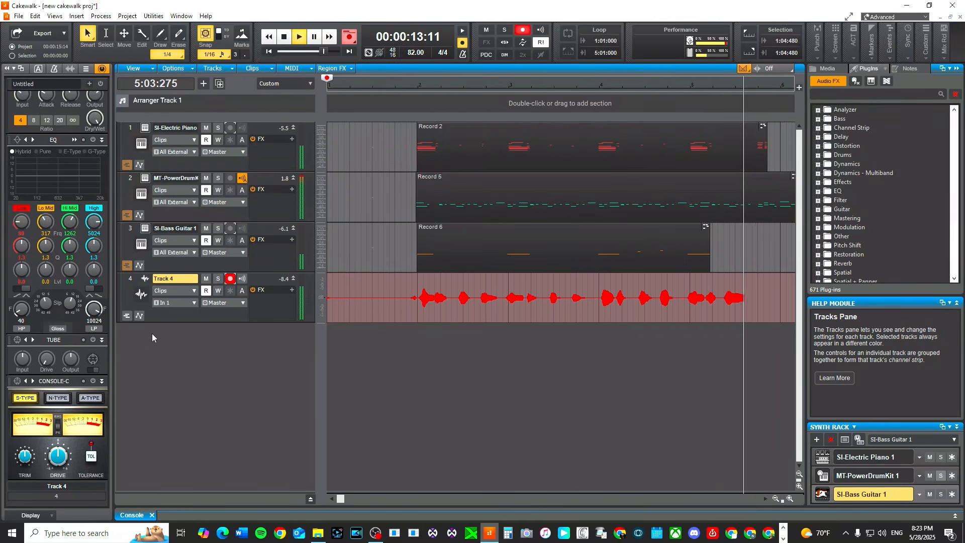
key("space")
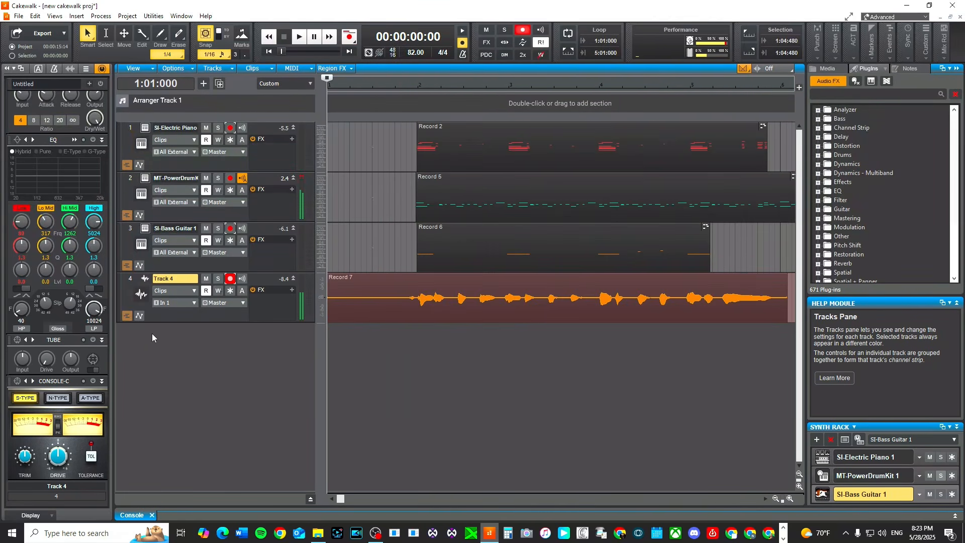
Play back part of the vocal take, then delete the recorded clip.
left_click(416, 349)
key("space")
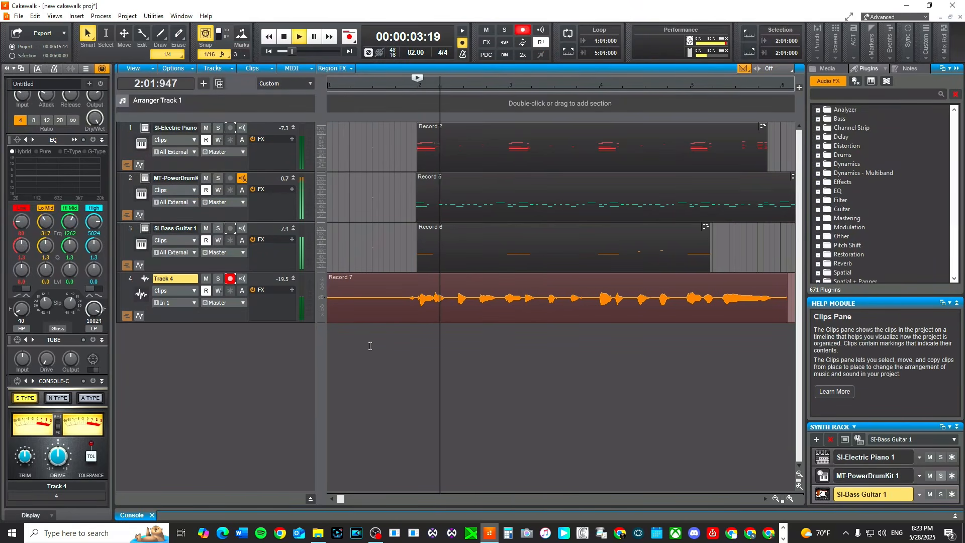
key("space")
left_click(412, 347)
key("space")
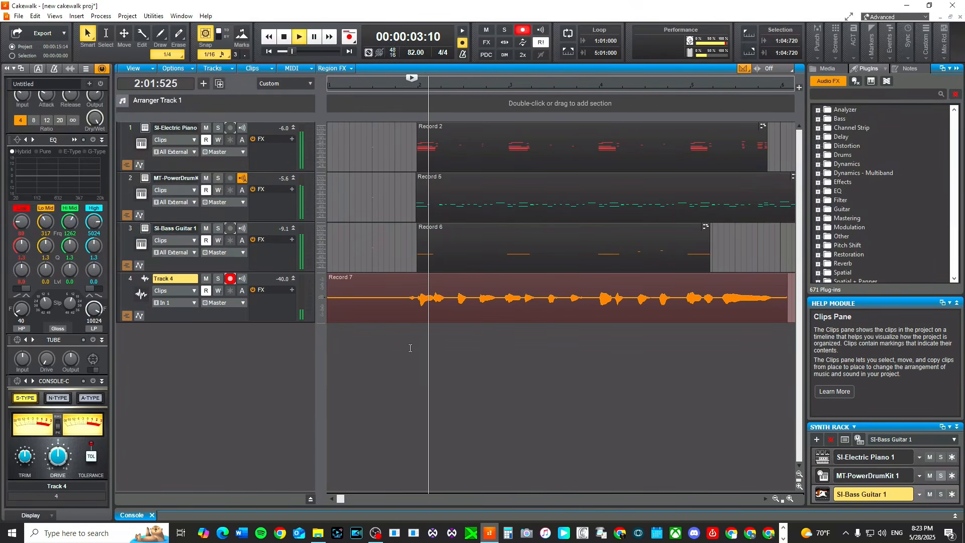
key("space")
key("Delete")
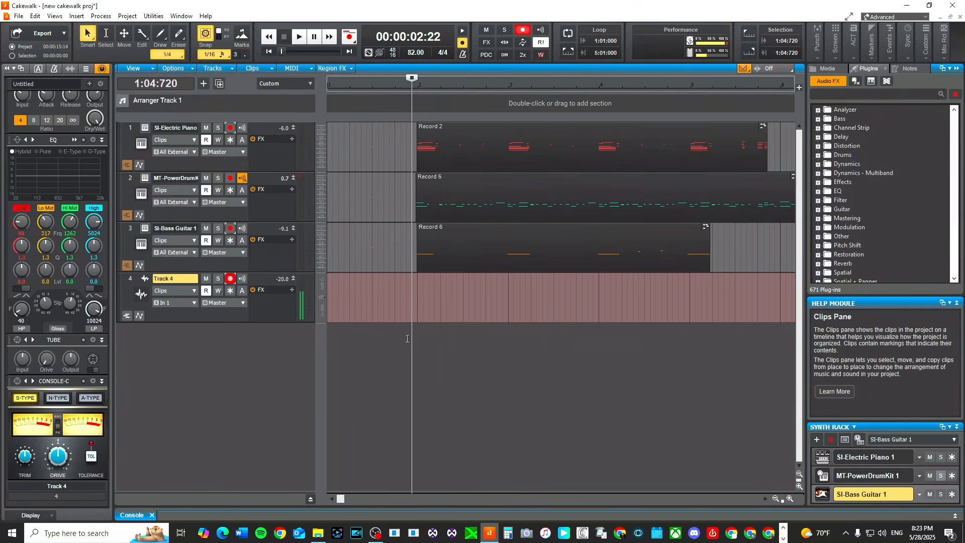
Record a new vocal take on Track 4 from the start of the project.
key("ctrl+Home")
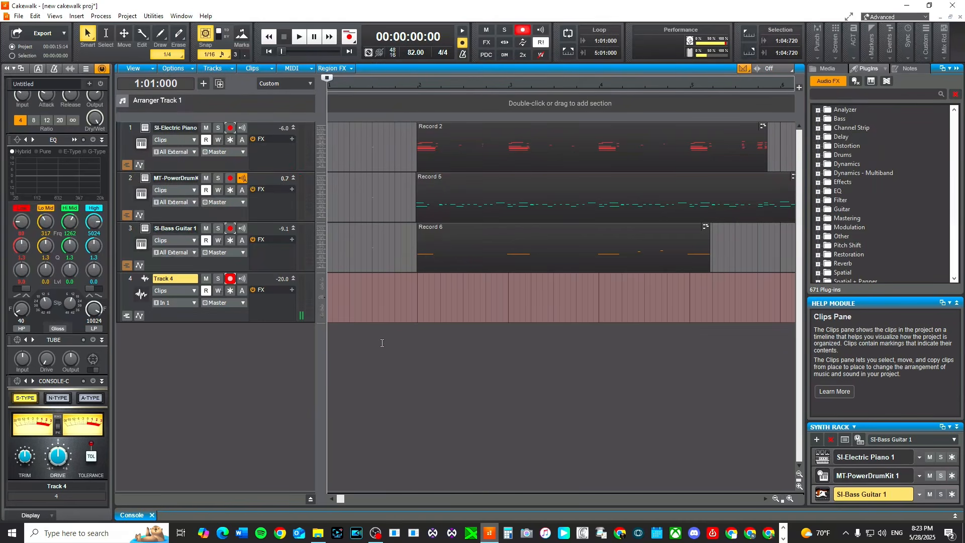
key("r")
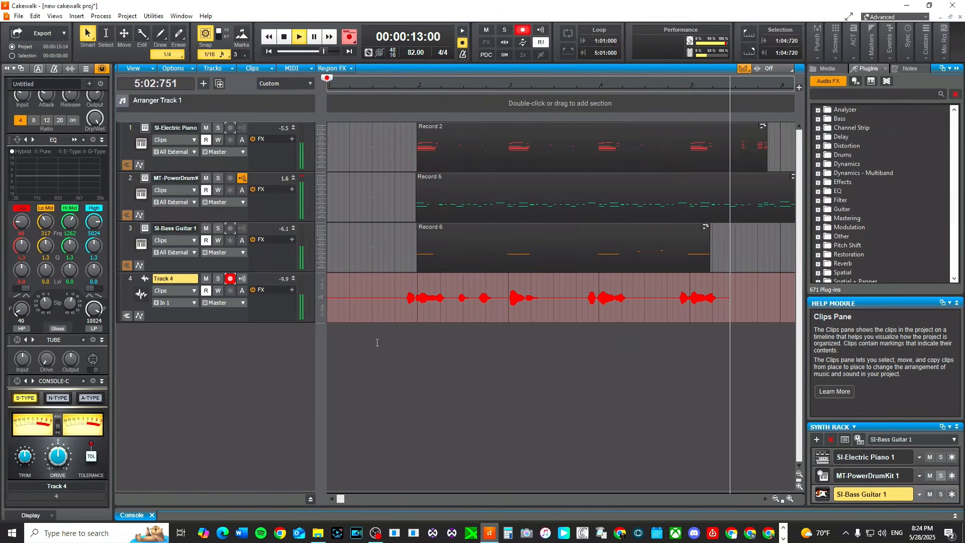
key("space")
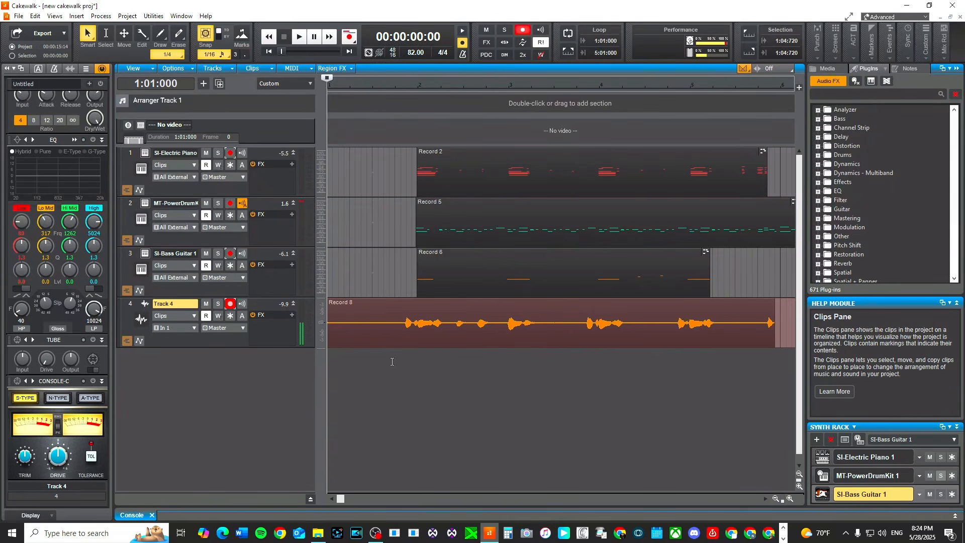
Play back the beginning of the new vocal take.
left_click(392, 361)
key("space")
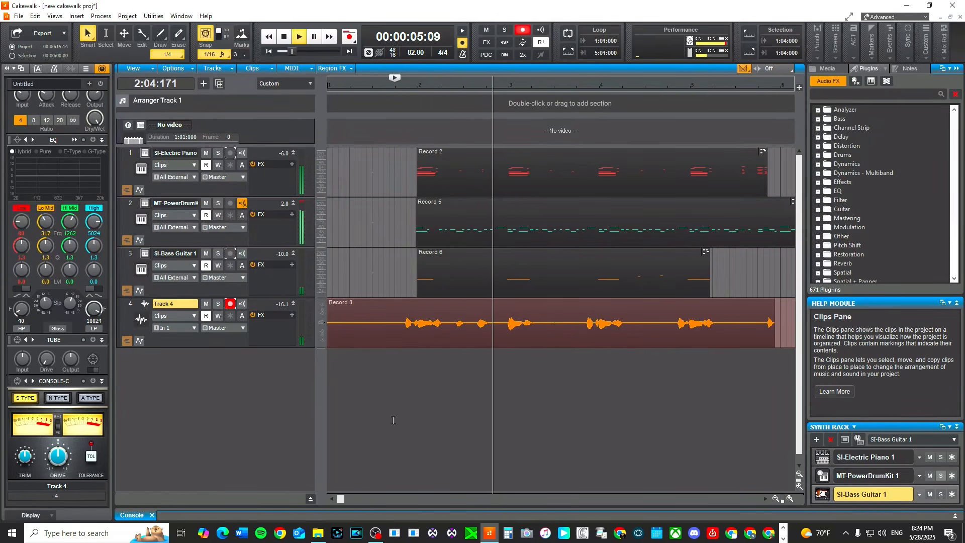
key("space")
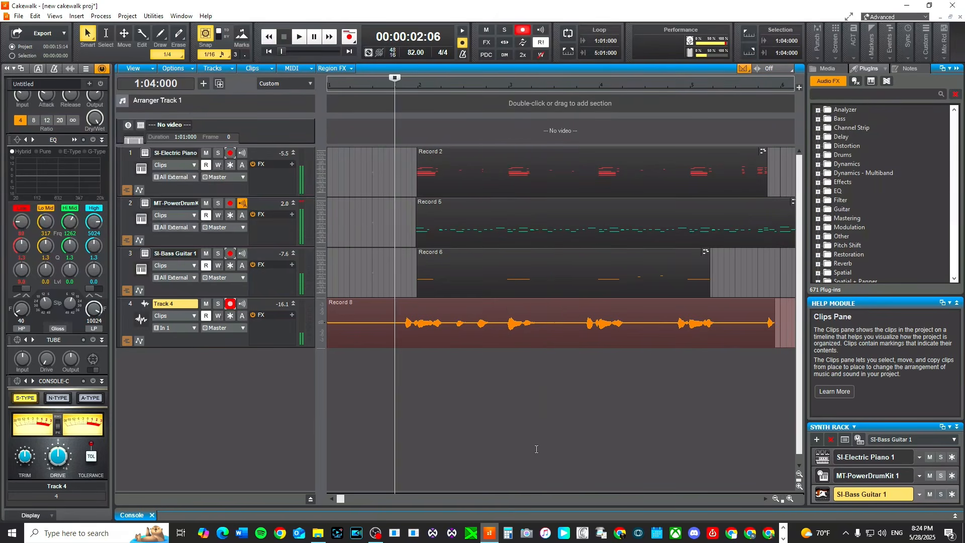
Review the audio and MIDI device, driver and playback preferences, including the ZOOM L-8 ASIO panel, then cancel the dialog.
left_click(269, 36)
left_click(35, 15)
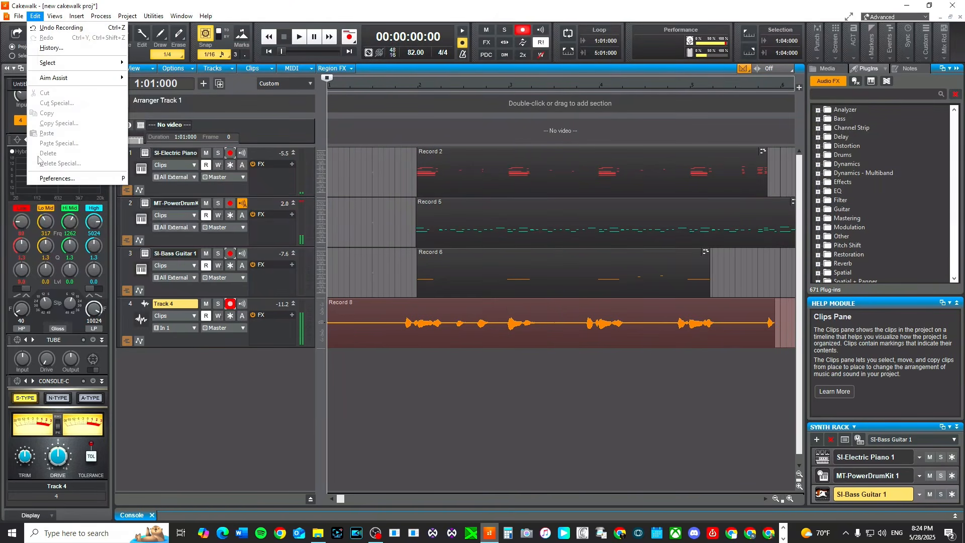
left_click(57, 179)
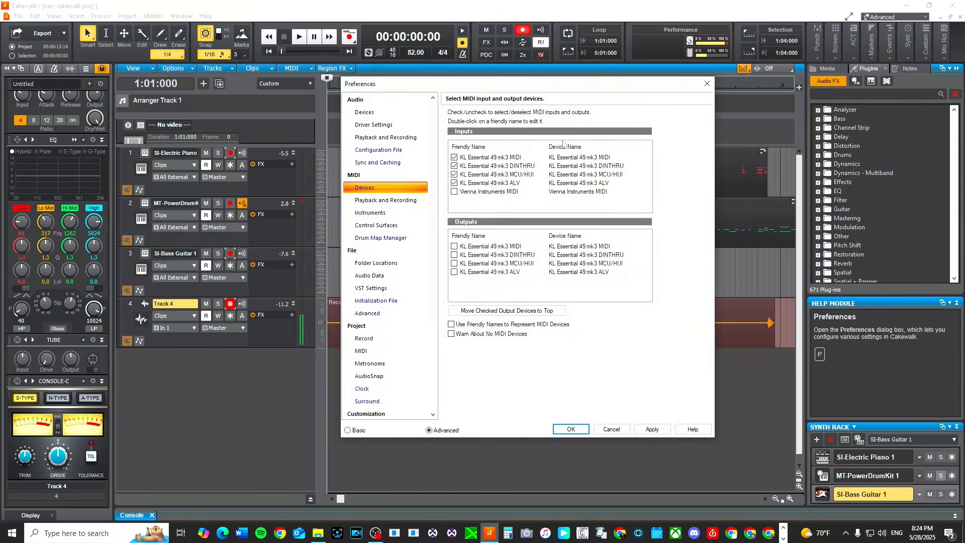
left_click(370, 125)
left_click(373, 190)
left_click(372, 204)
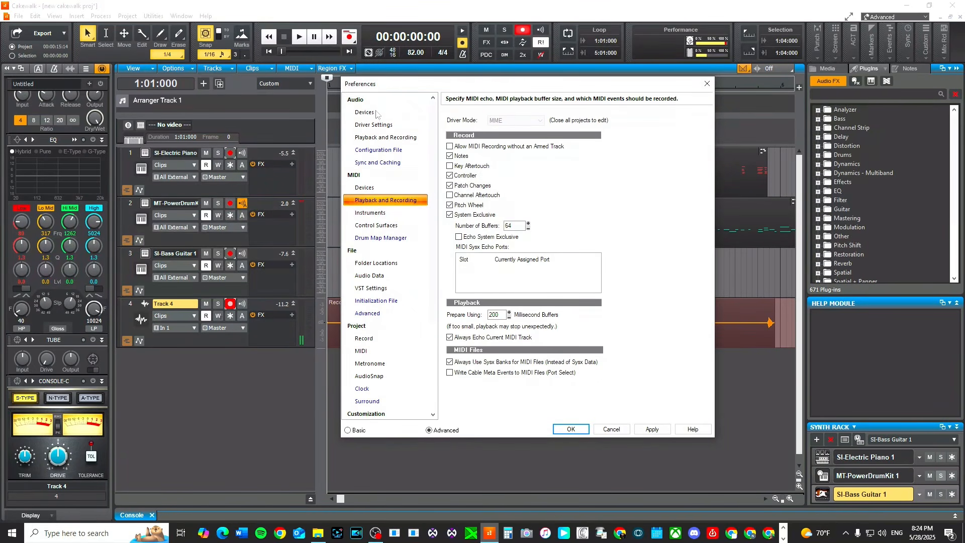
left_click(378, 112)
left_click(378, 125)
left_click(377, 139)
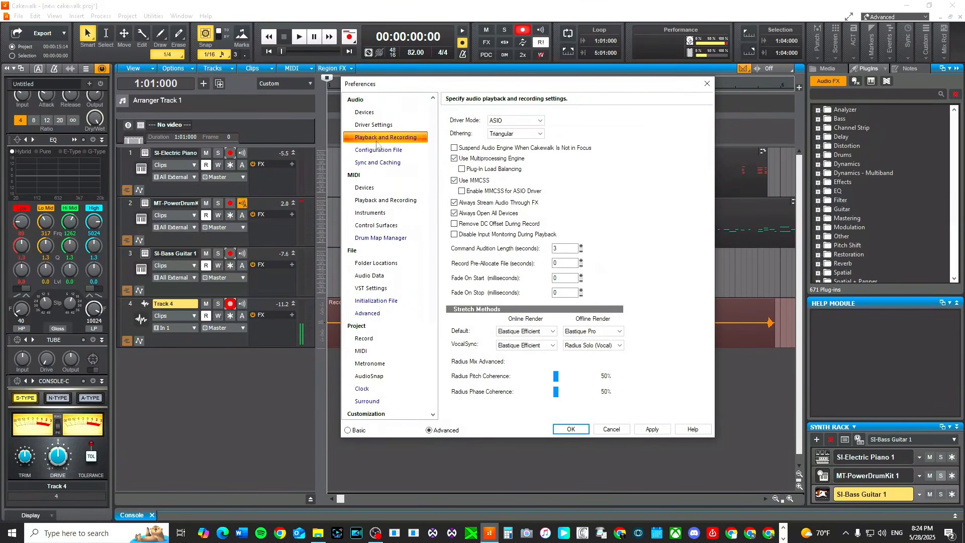
left_click(377, 126)
left_click(372, 114)
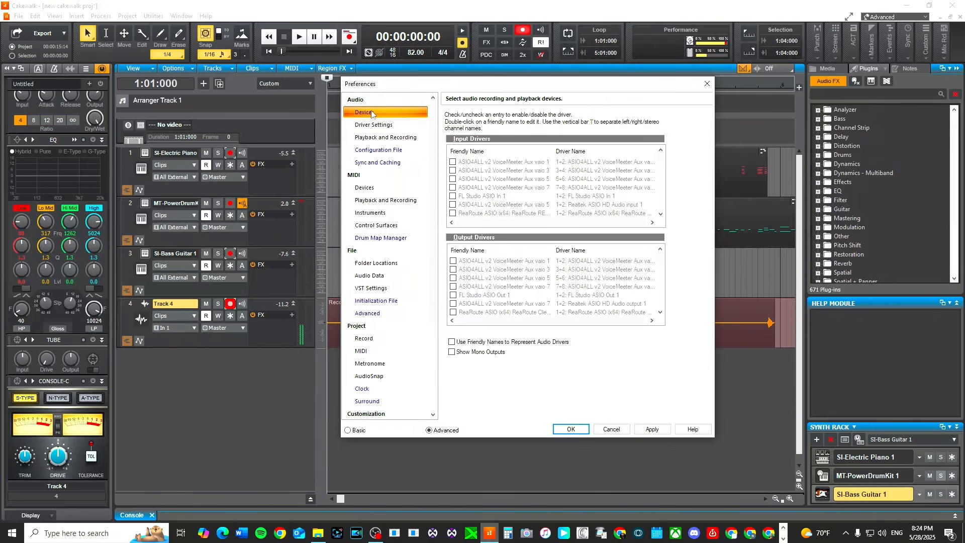
left_click(373, 139)
left_click(375, 126)
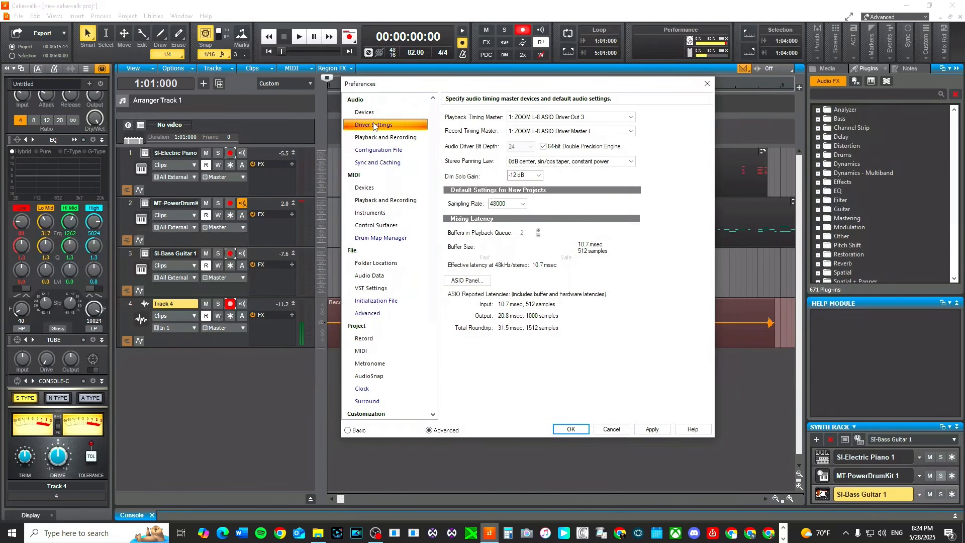
left_click(468, 280)
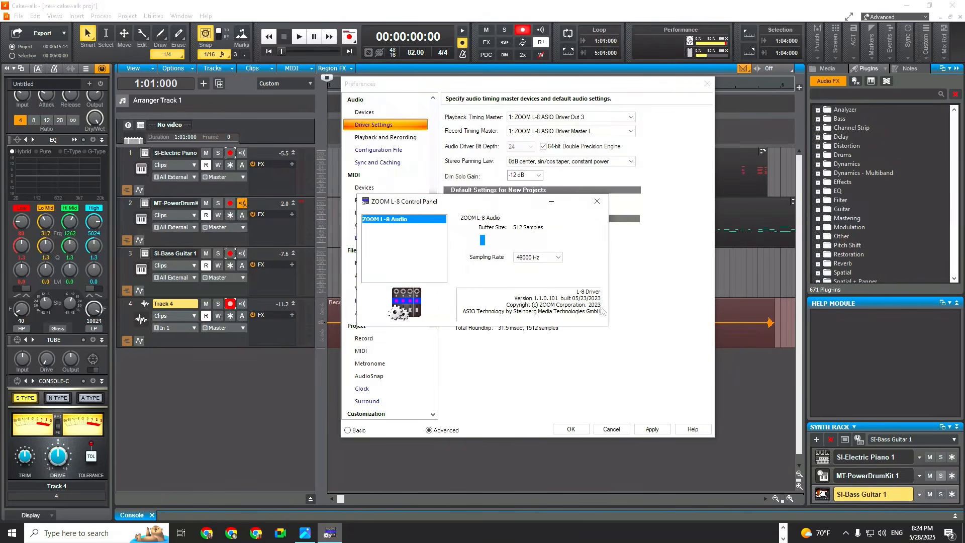
left_click(617, 429)
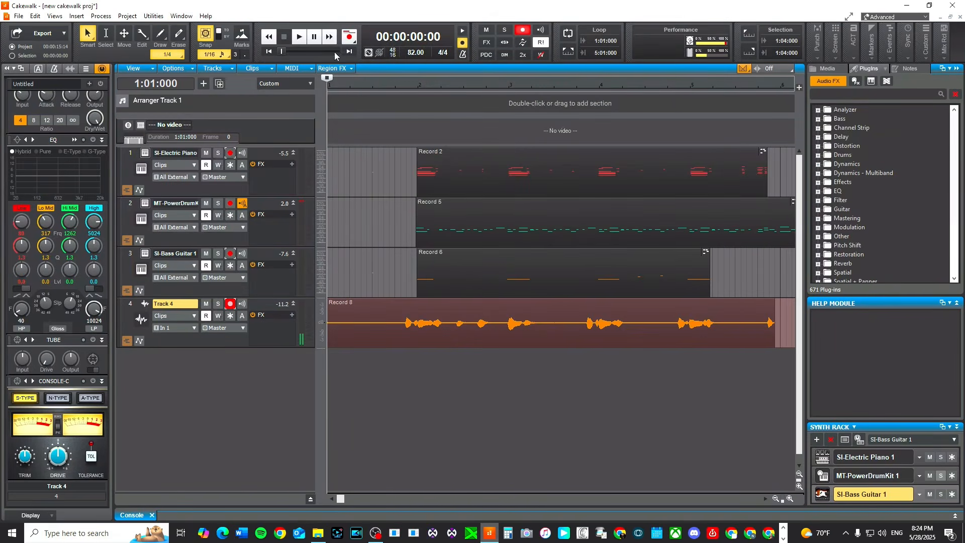
Play the song briefly from the start.
key("space")
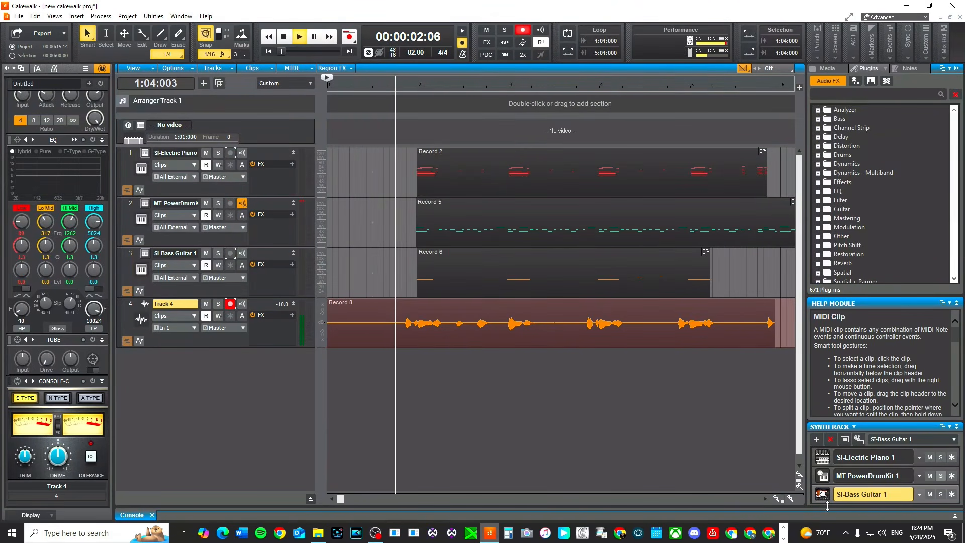
key("space")
Switch to the system tray and exit three background apps, including Sonic Studio and Google Chrome.
left_click(846, 533)
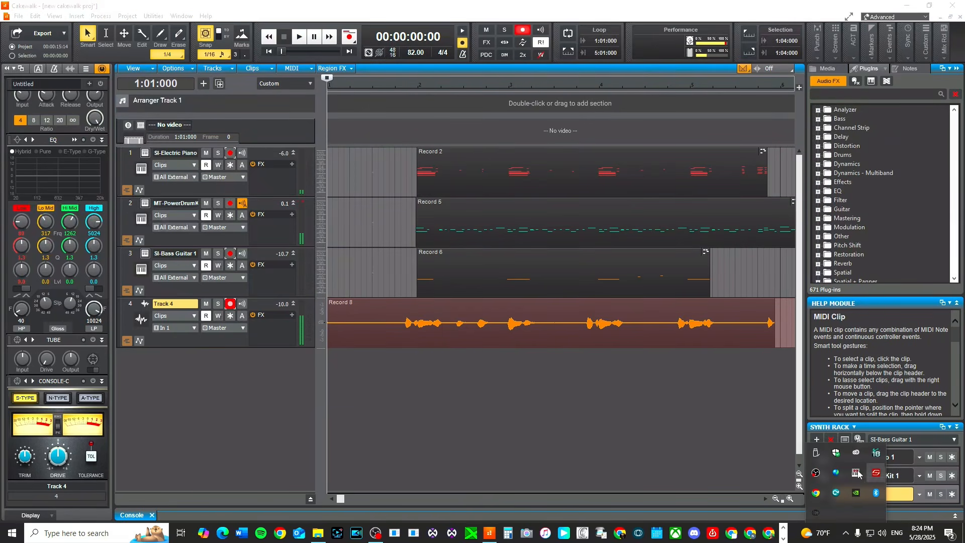
right_click(876, 473)
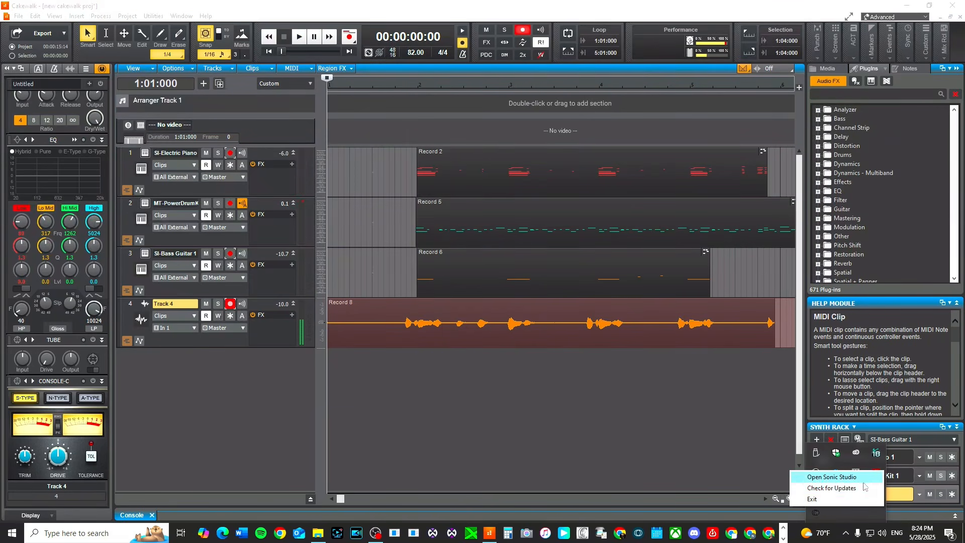
left_click(838, 499)
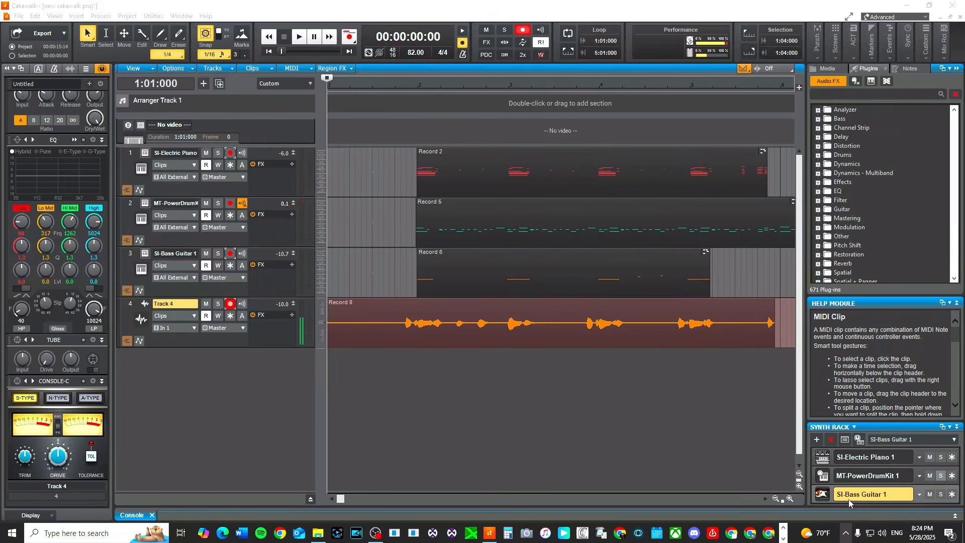
left_click(849, 532)
right_click(876, 492)
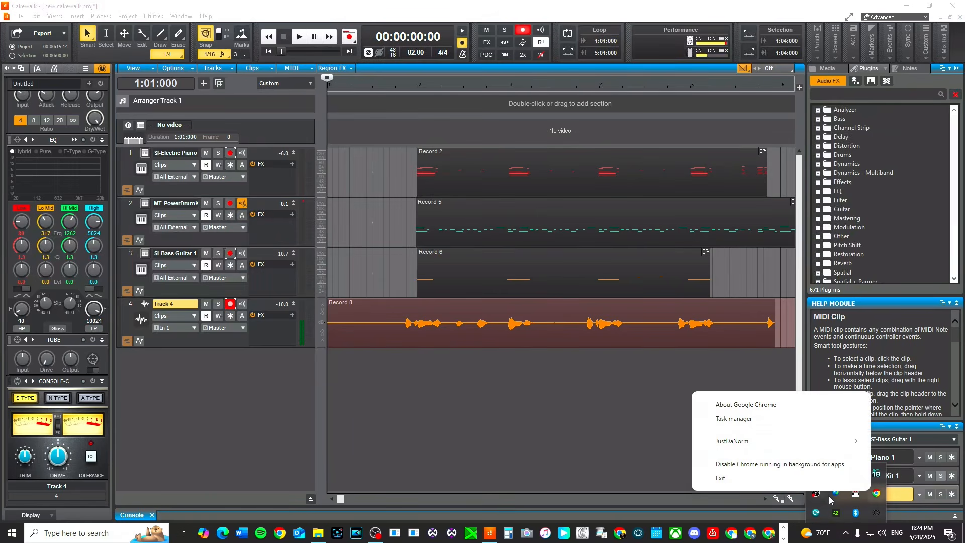
left_click(774, 480)
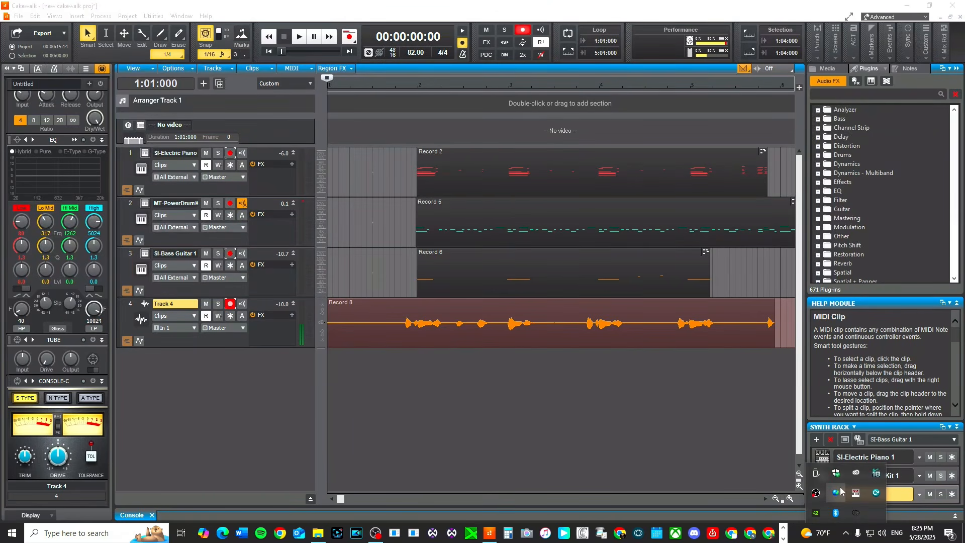
right_click(834, 497)
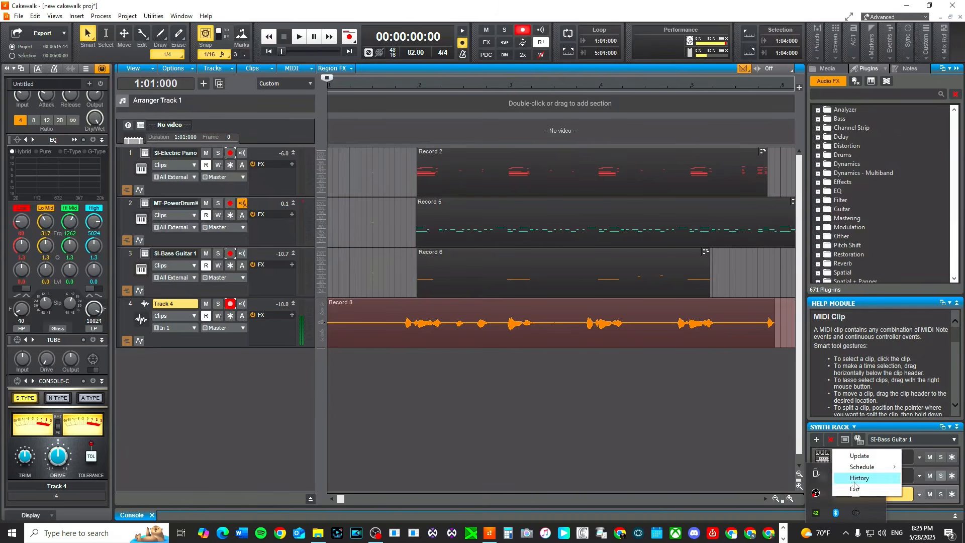
left_click(847, 490)
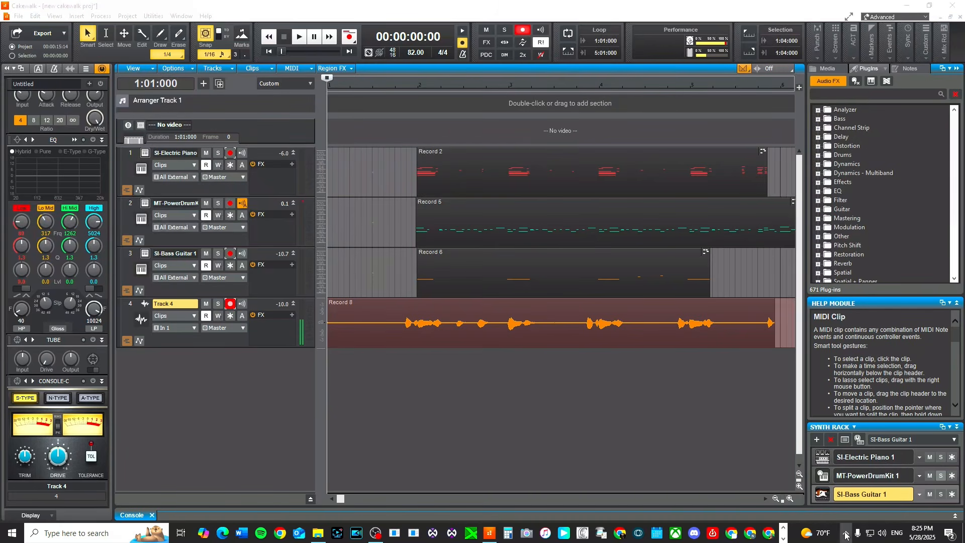
Quit the LANDR background app from the system tray and confirm.
right_click(837, 514)
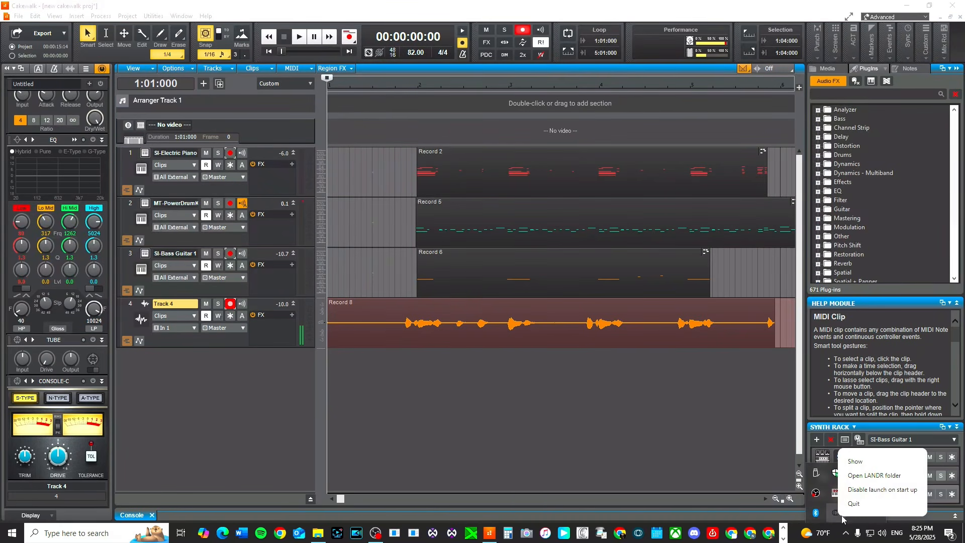
left_click(853, 504)
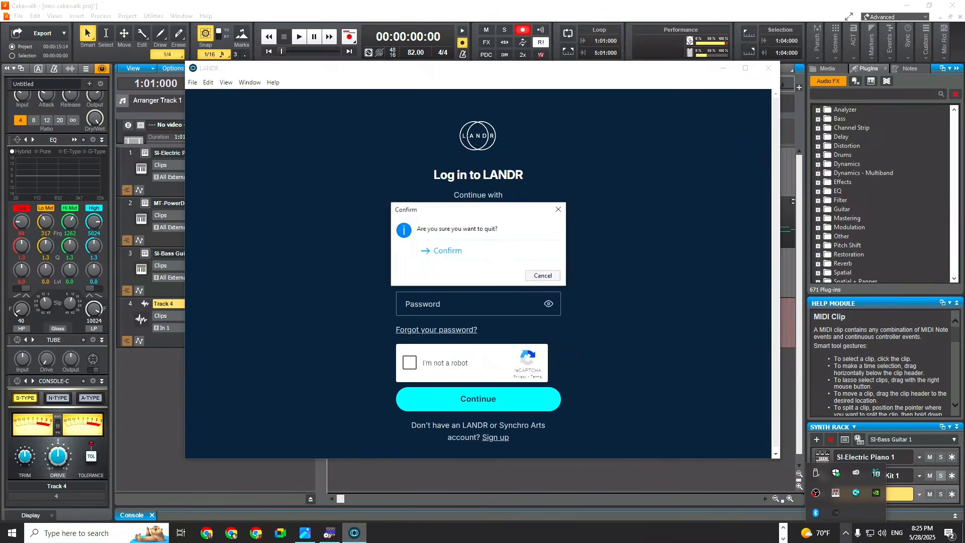
left_click(447, 251)
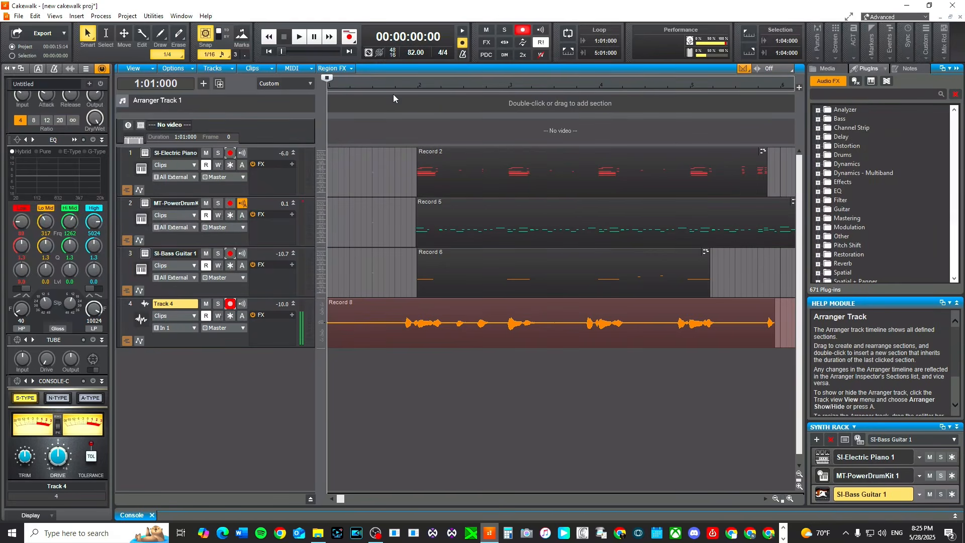
Play the song from the start, toggling solo on the vocal track on and off during playback.
left_click(395, 95)
key("space")
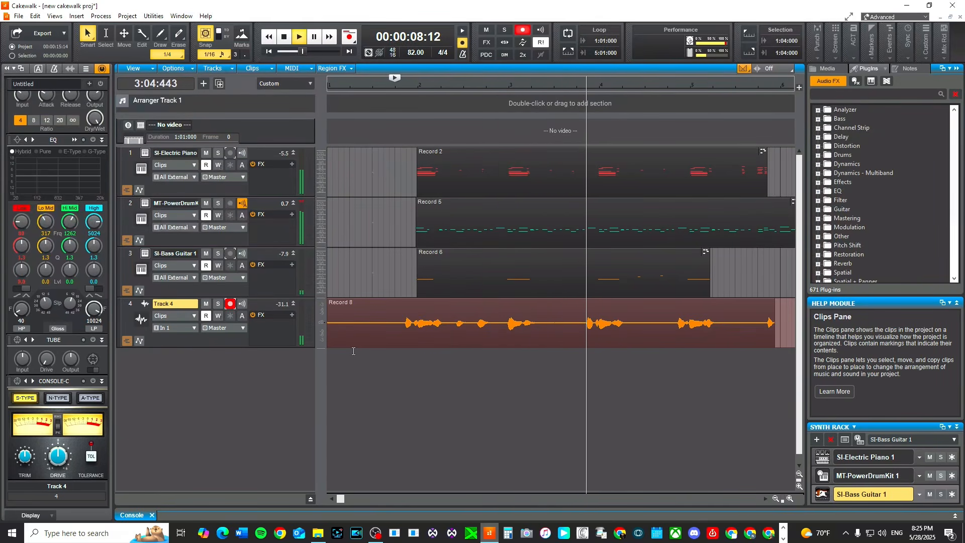
left_click(461, 80)
left_click(219, 304)
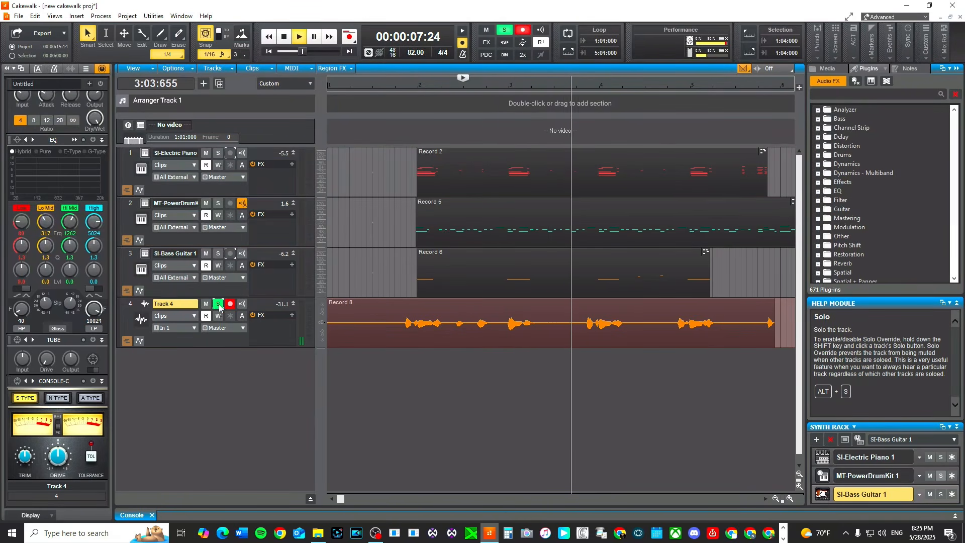
left_click(218, 304)
key("space")
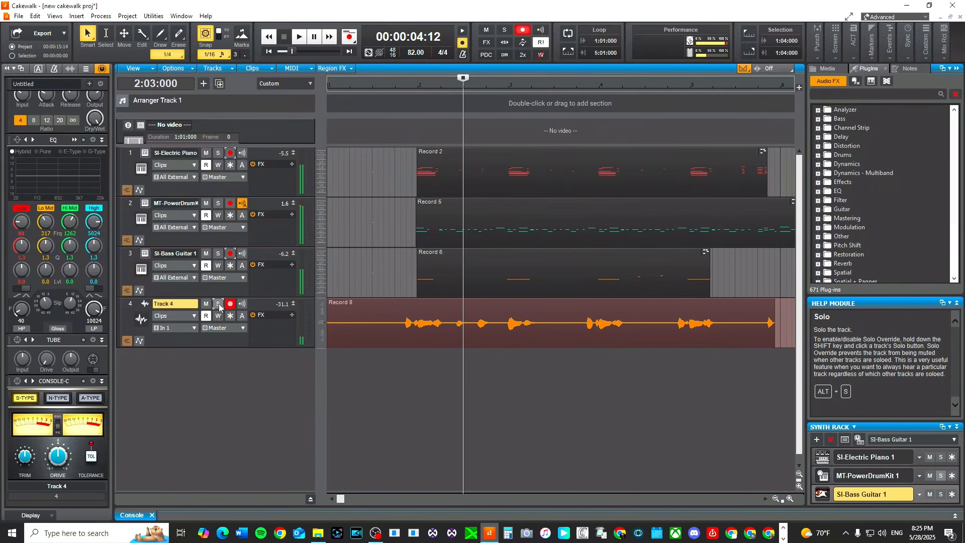
Return to the start, then play the song from around bar 3 and stop.
key("w")
double_click(497, 88)
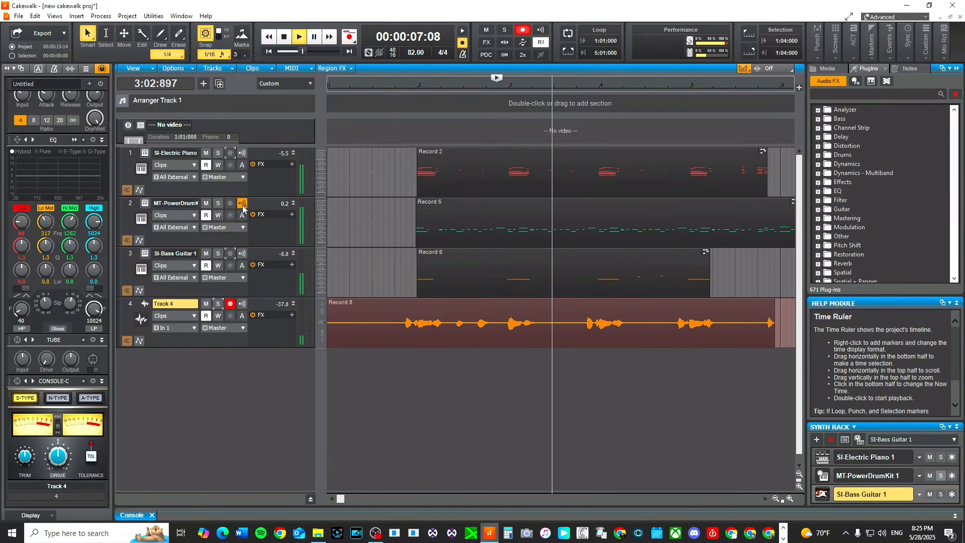
key("space")
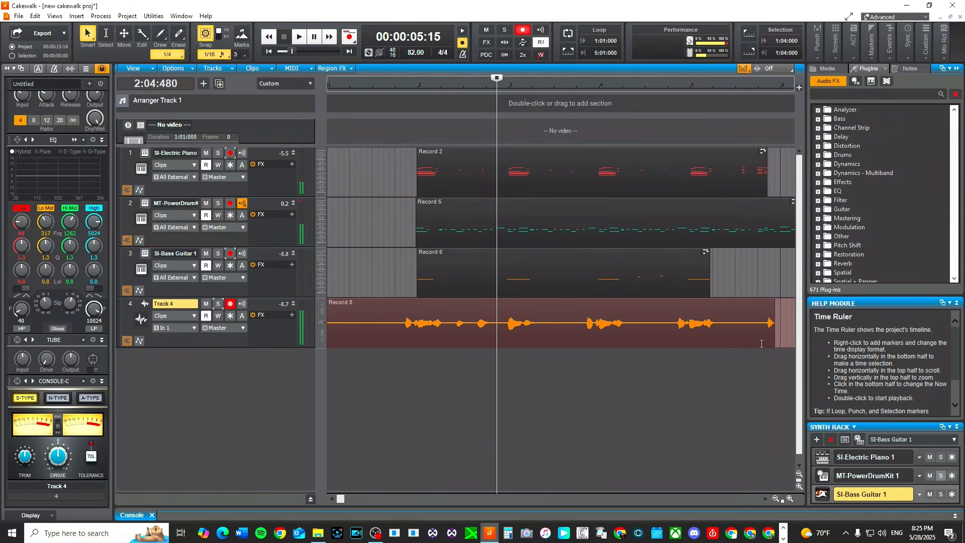
Raise the vocal clip's gain by about 3.2 dB.
left_click(409, 303)
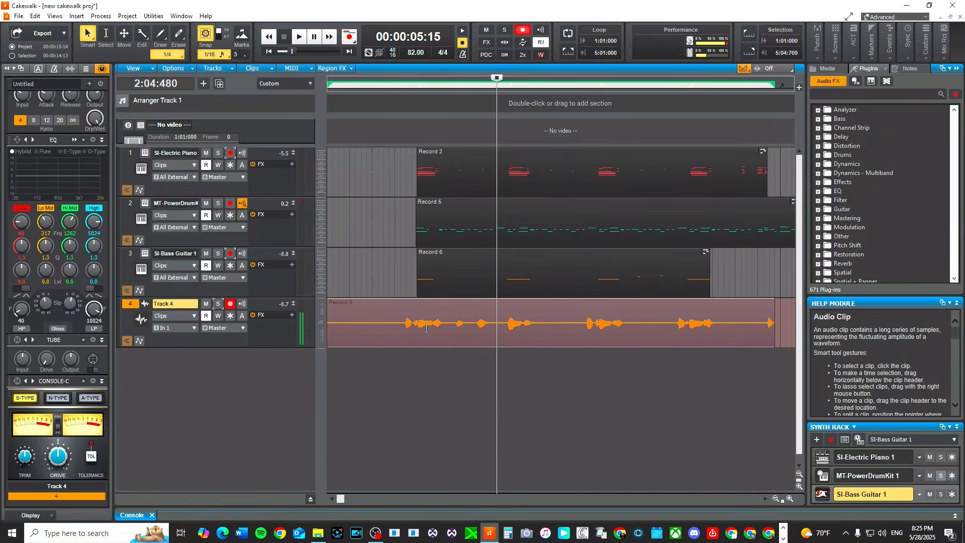
left_click(456, 484)
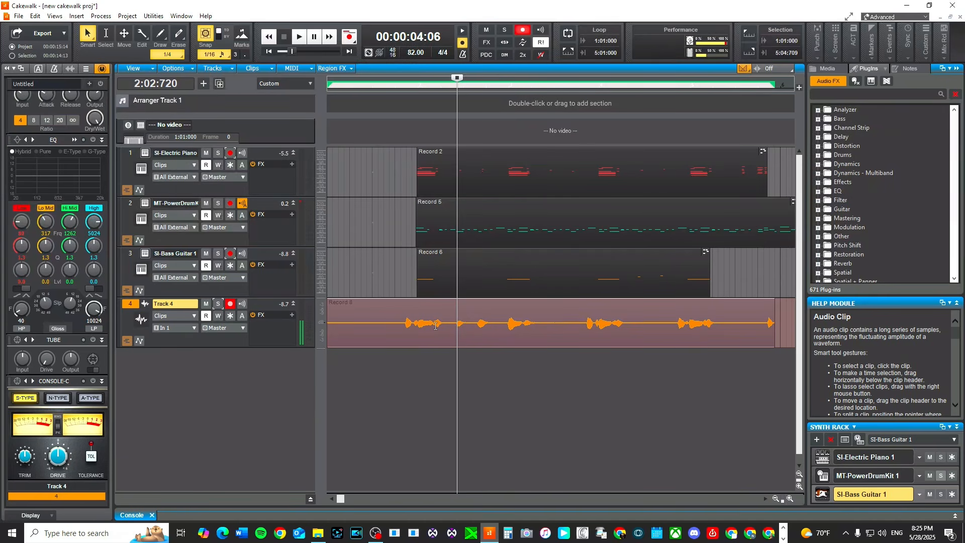
scroll(436, 326, "up", 4)
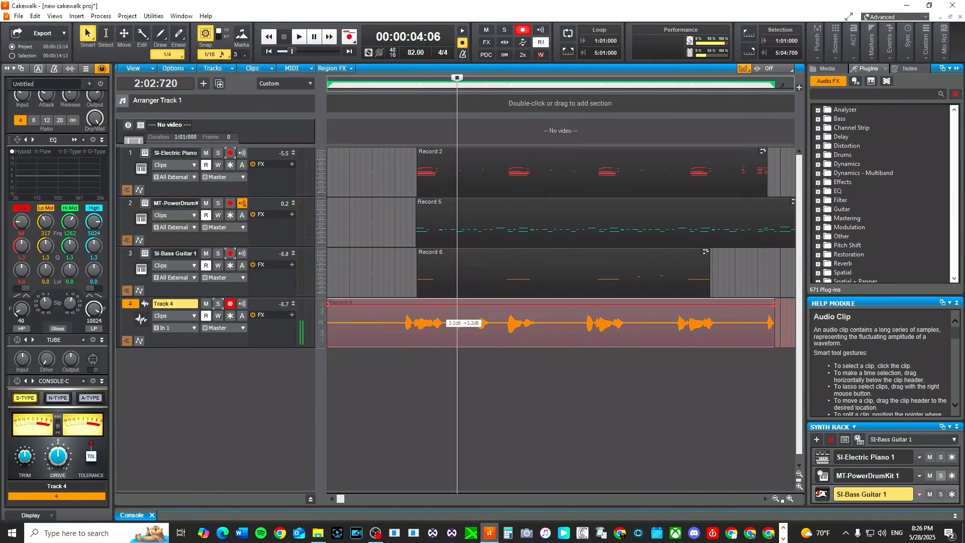
left_click(409, 230)
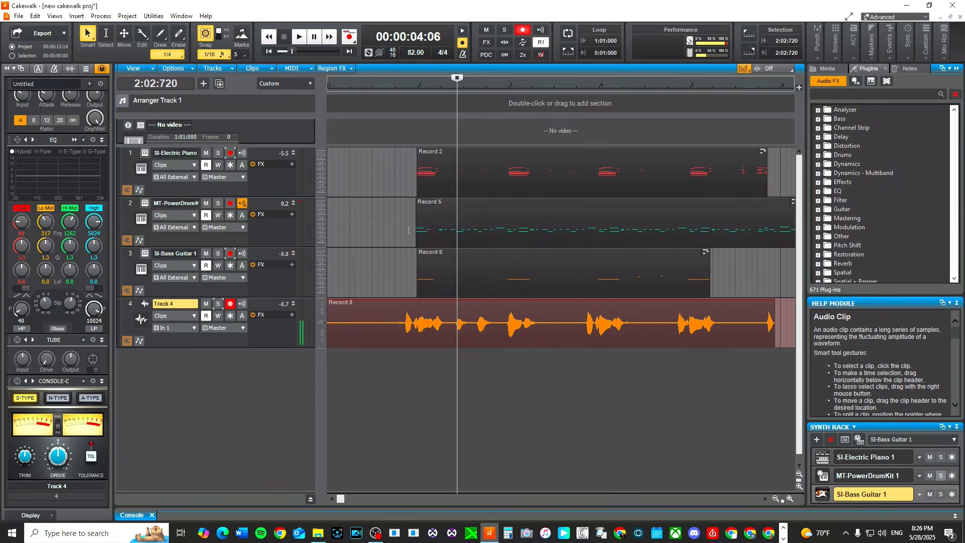
Play the song from near the start, stop, and return to the beginning.
double_click(406, 85)
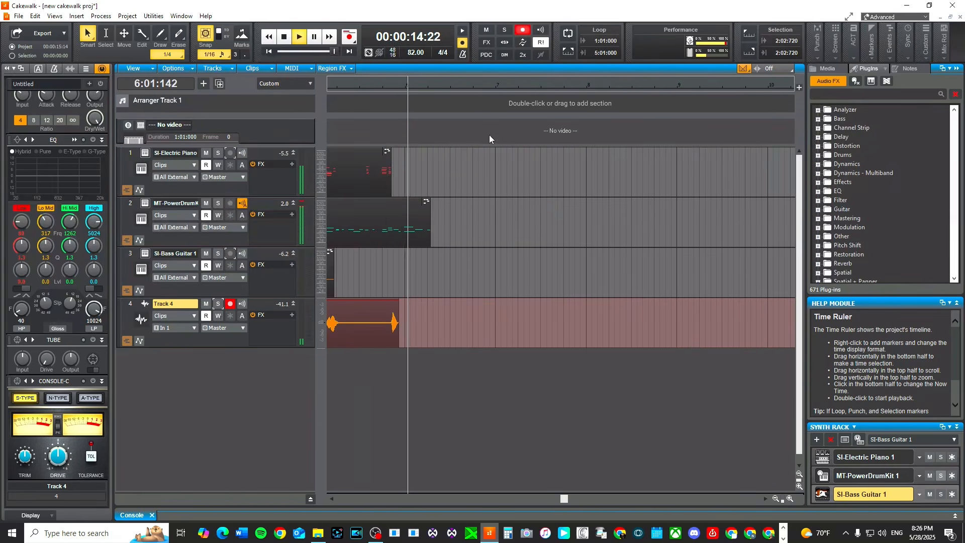
key("space")
key("w")
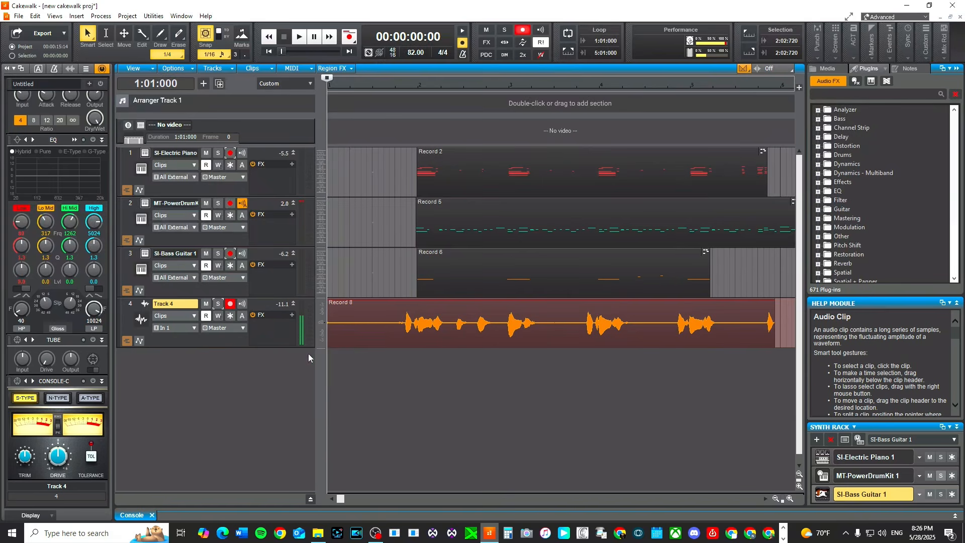
Disarm recording on the vocal track and play the song from the start.
left_click(230, 303)
key("space")
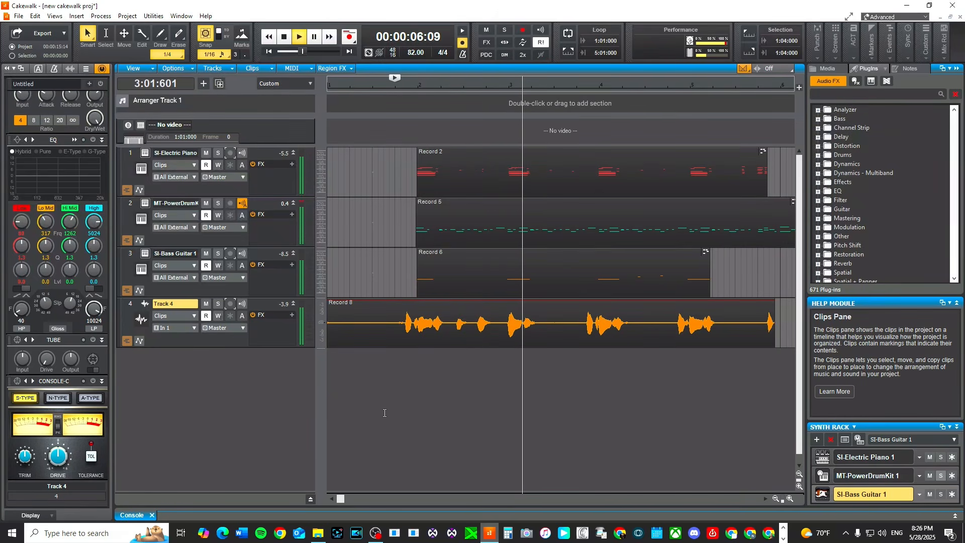
key("space")
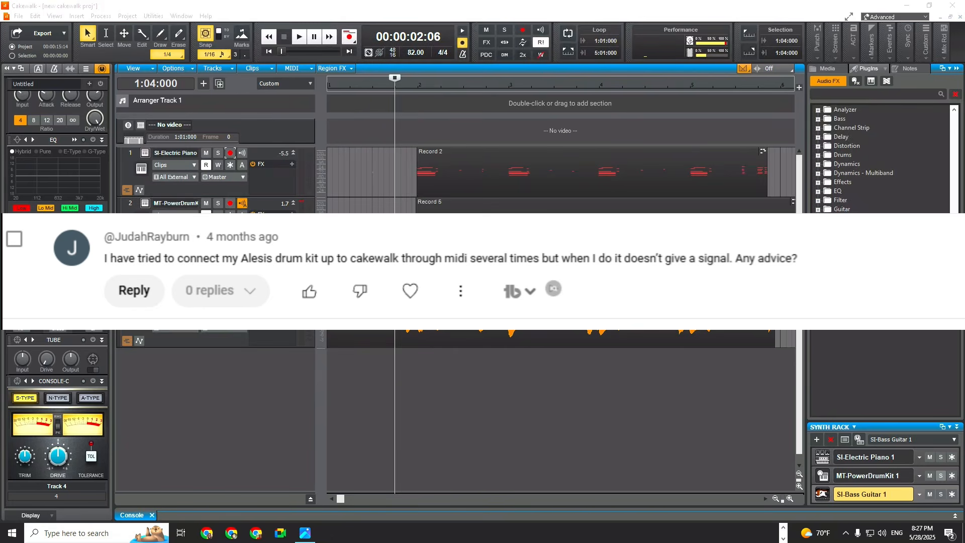
Open Preferences and view the MIDI input and output devices page.
left_click(36, 16)
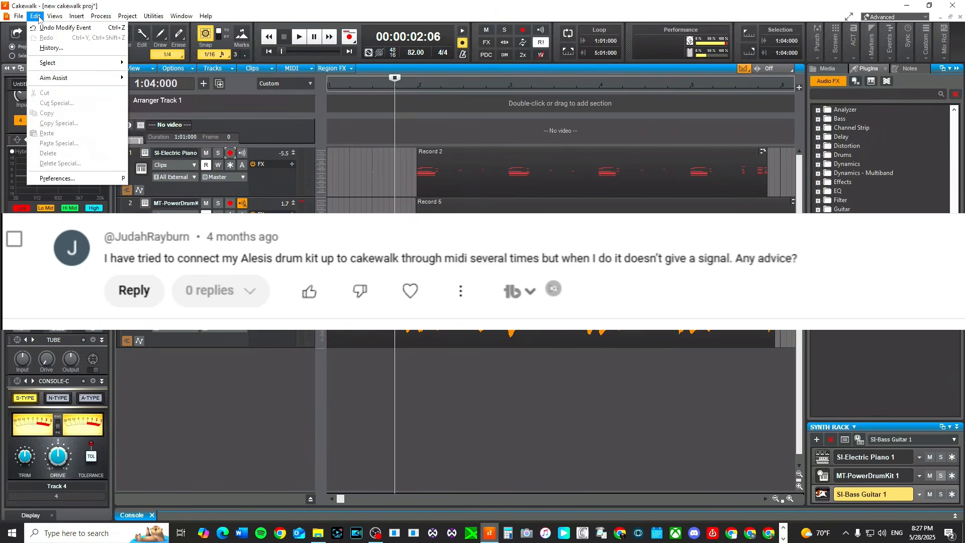
left_click(38, 17)
left_click(35, 17)
left_click(71, 180)
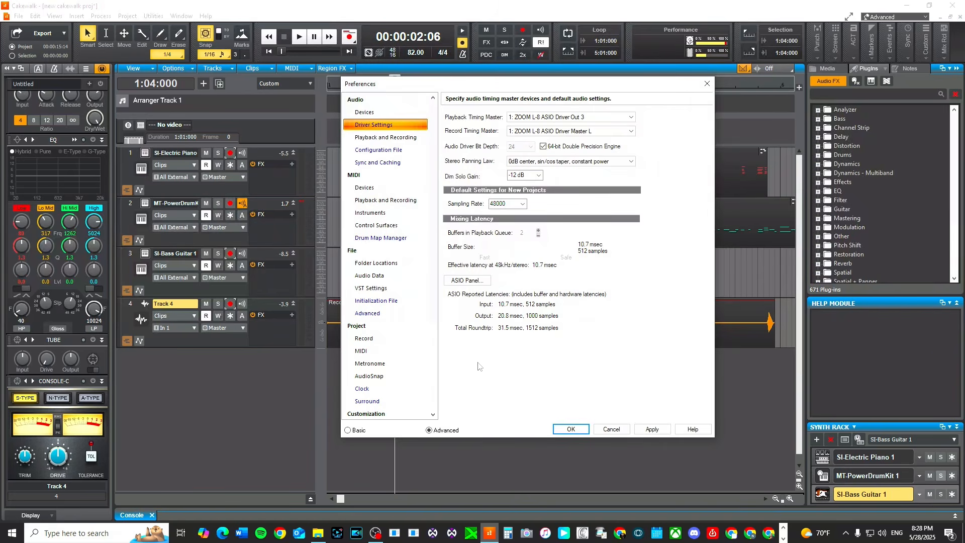
left_click(378, 191)
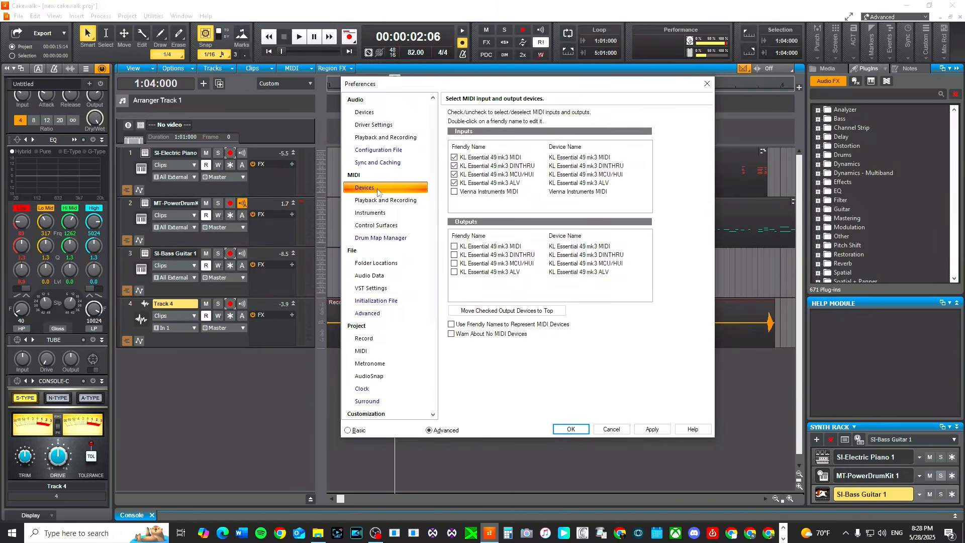